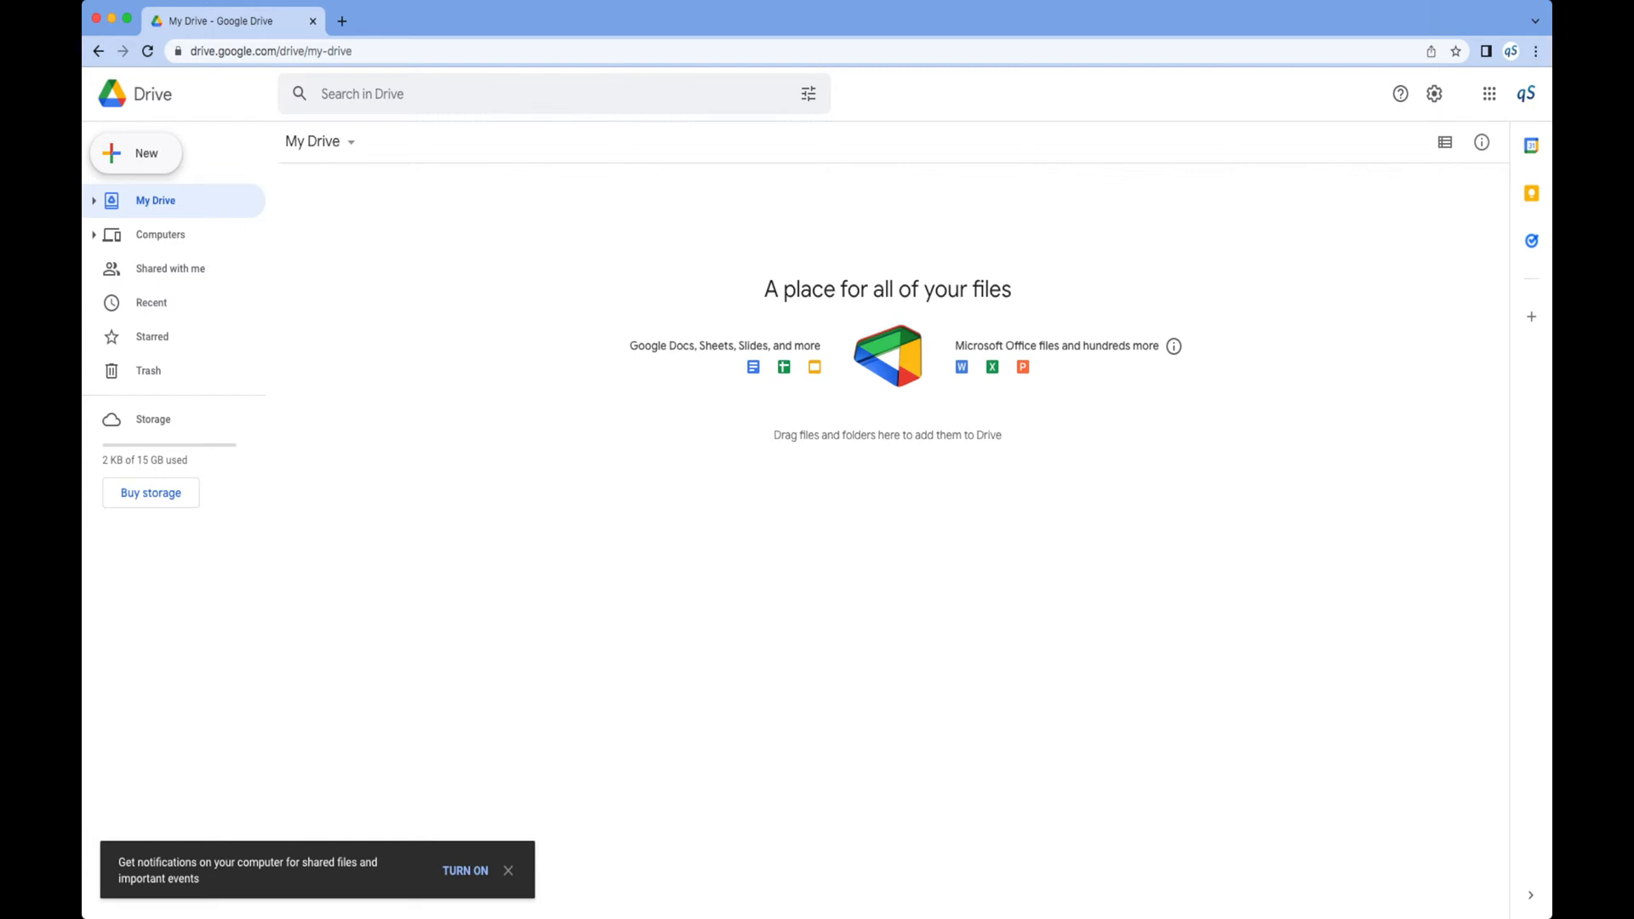
Open docs.google.com in a new browser tab
key(super+t)
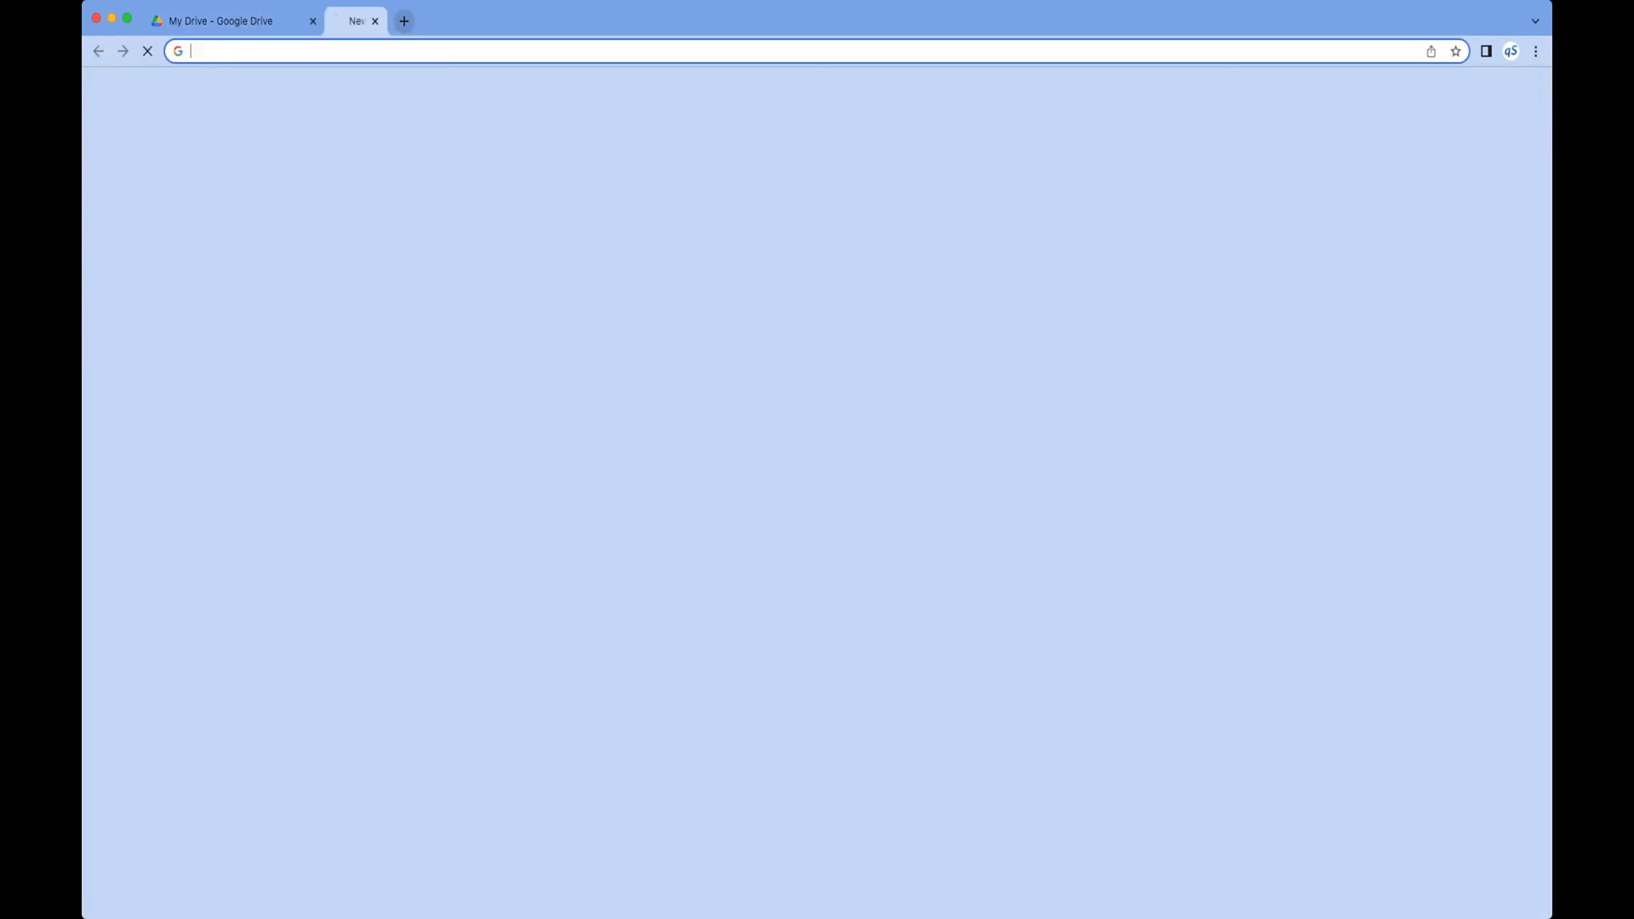
text(docs)
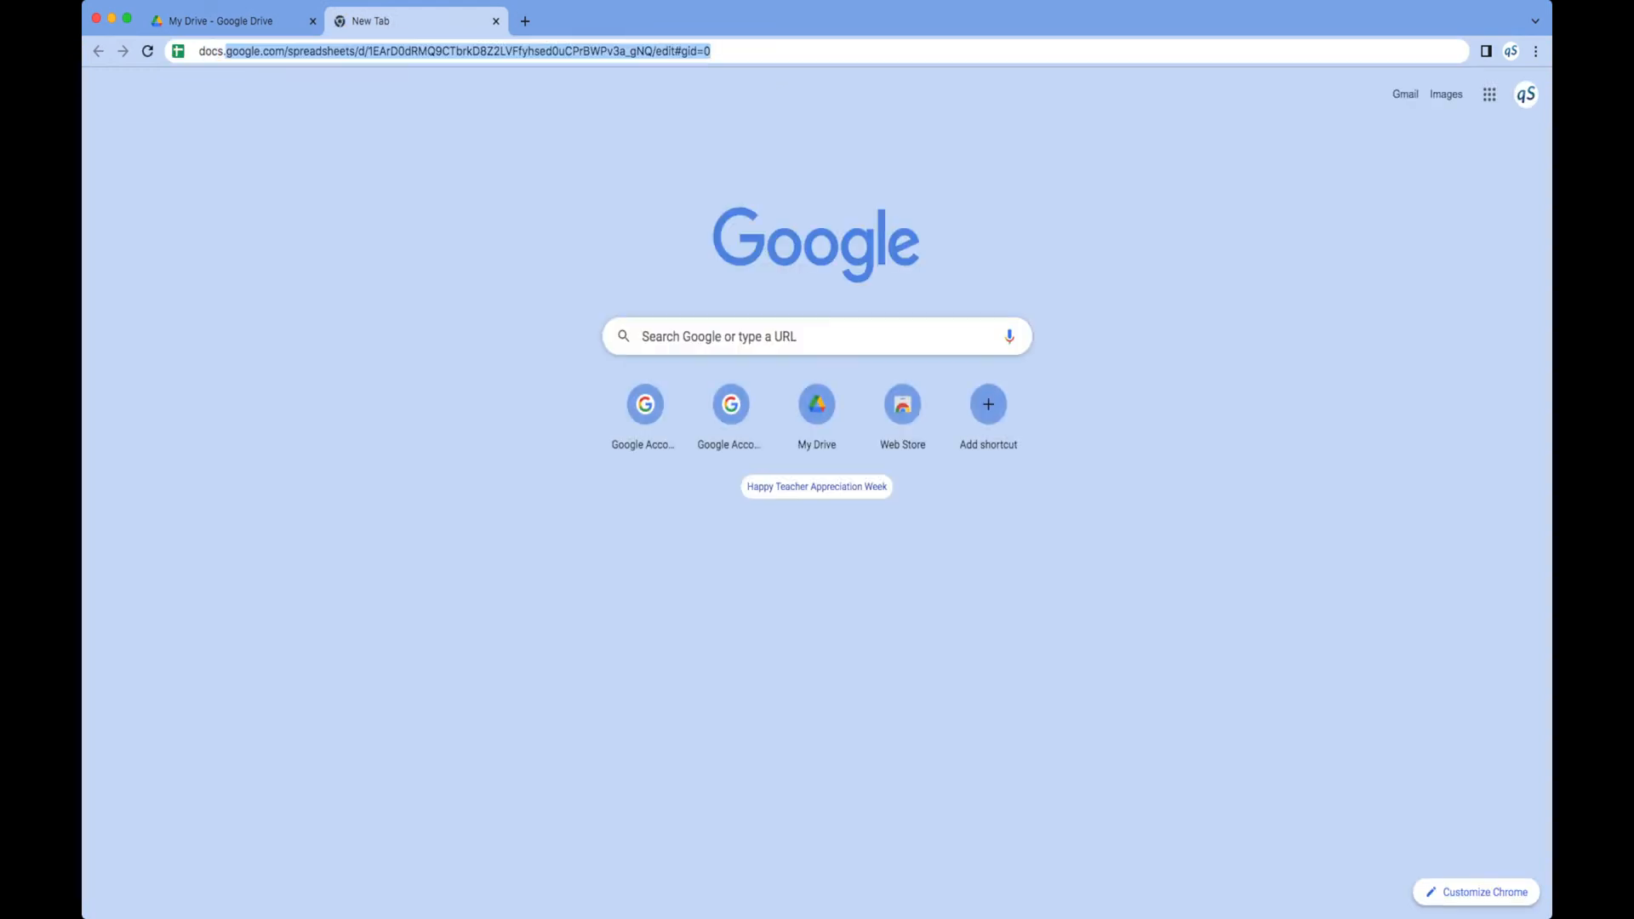
text(.gooogle.cm)
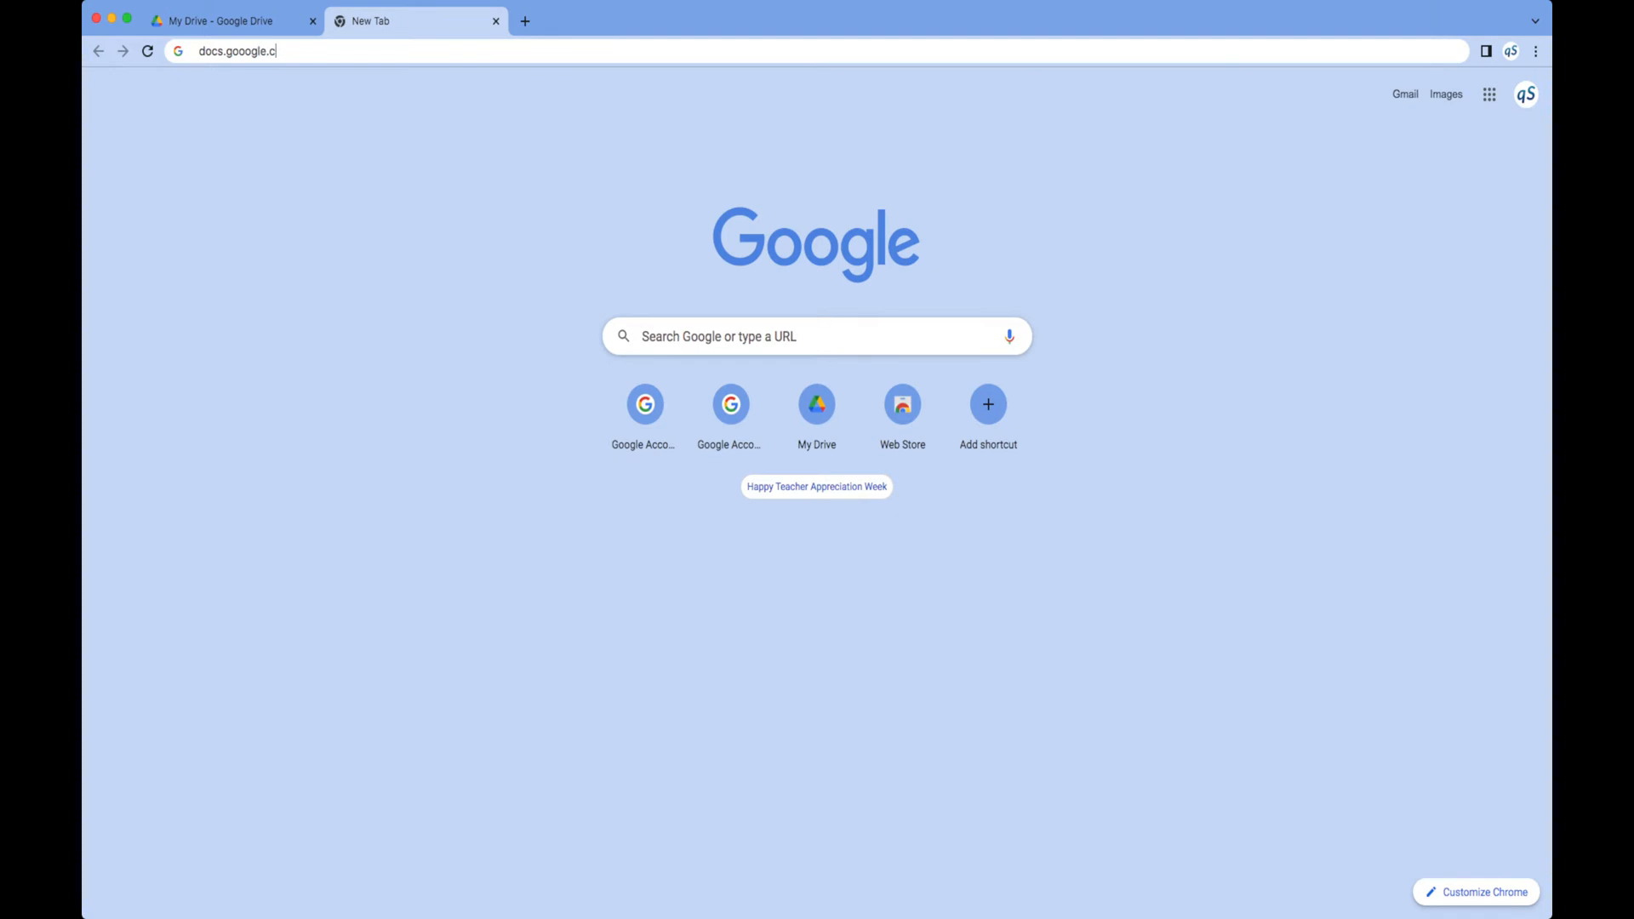
key(BackSpace)
key(BackSpace)
text(o)
key(Right)
key(Right)
text(o)
key(Return)
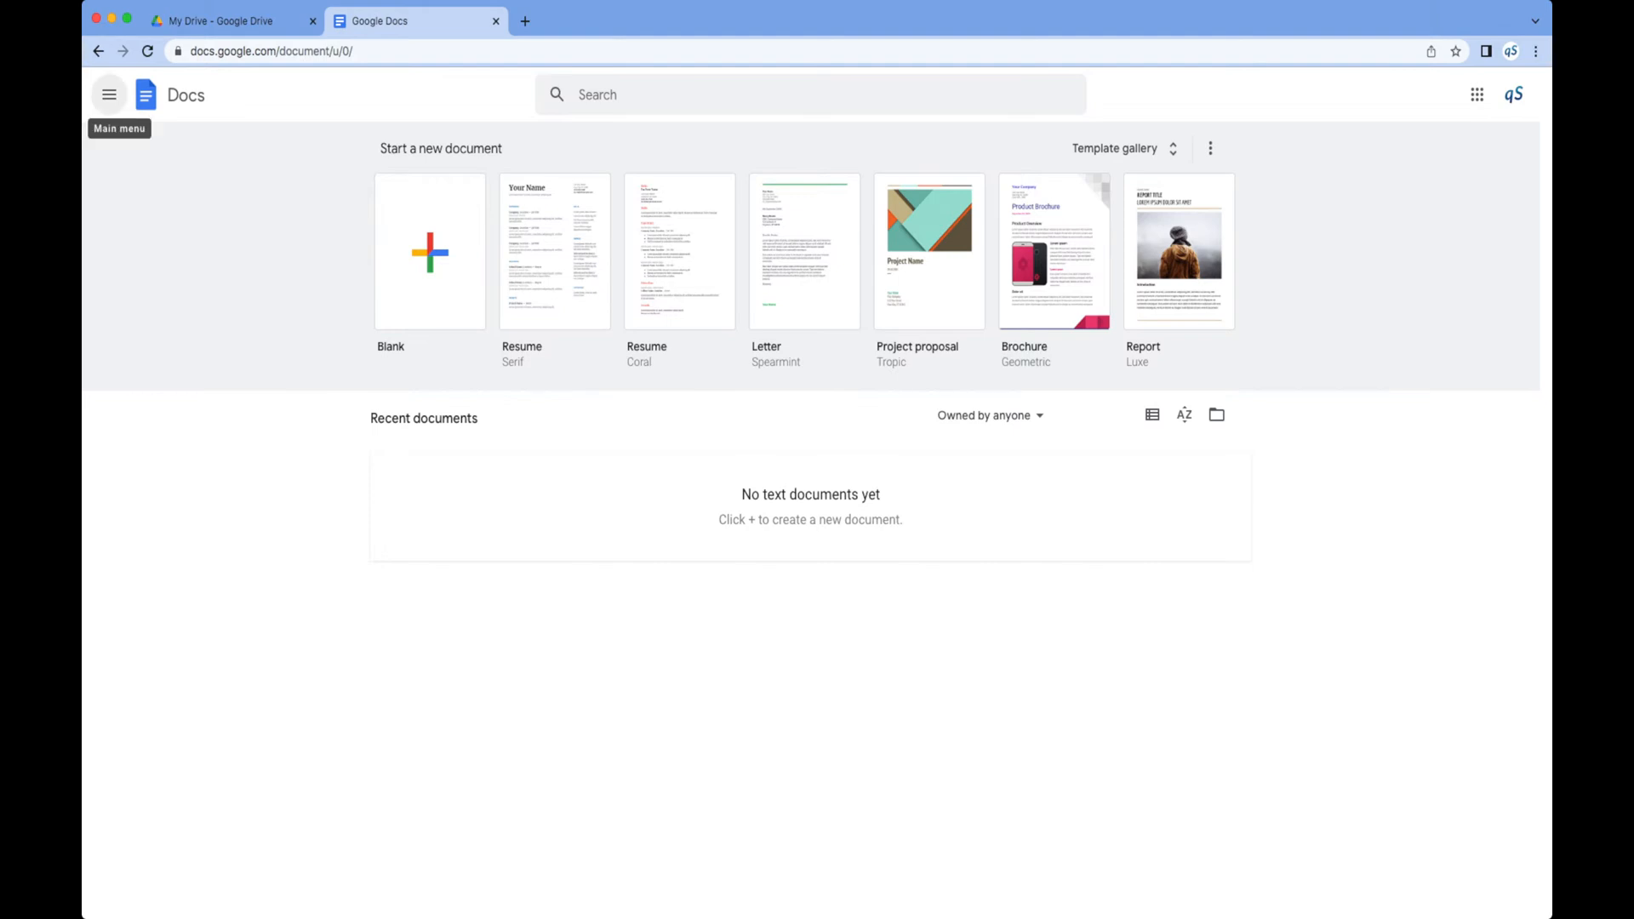
Switch from the Docs home page to the Sheets home page and close the My Drive tab
click(109, 94)
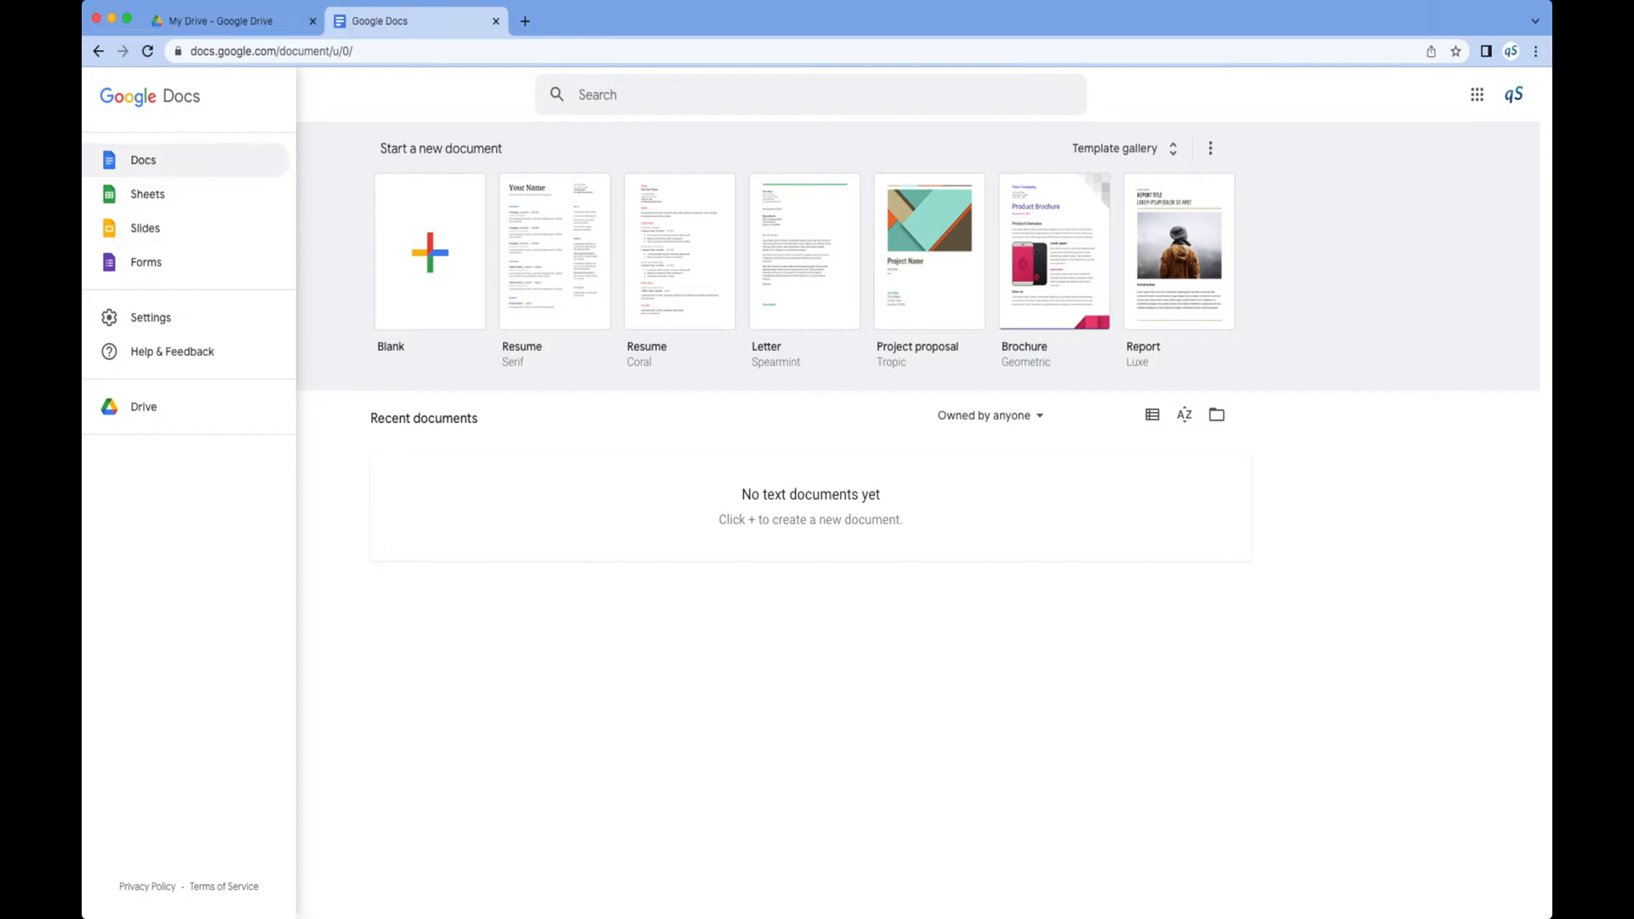
click(148, 194)
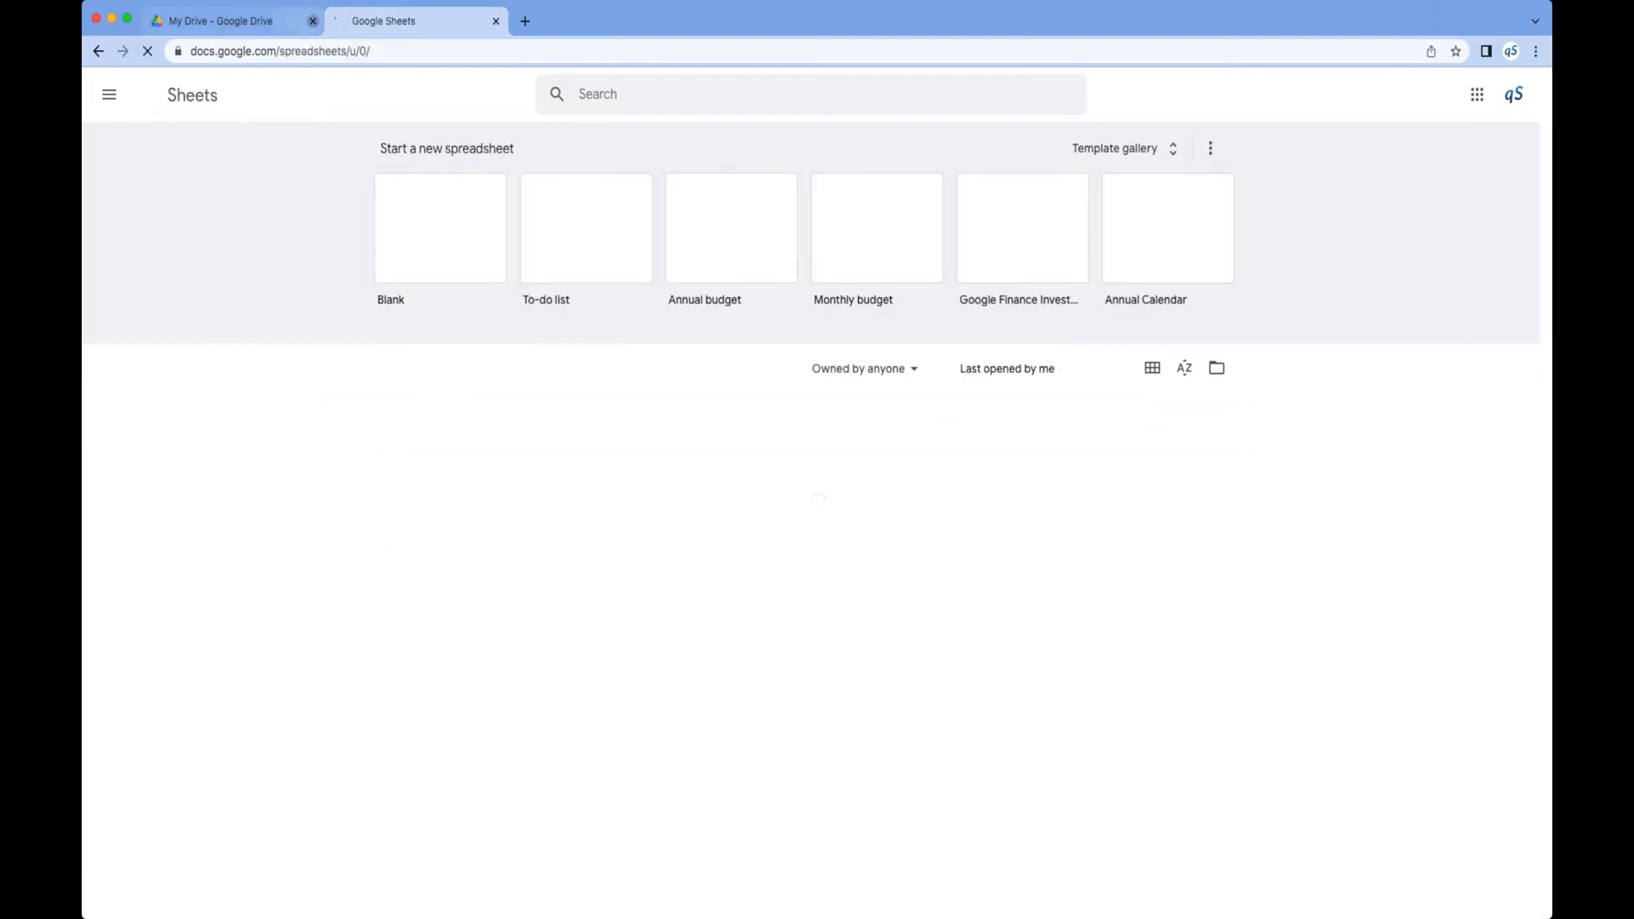
click(312, 22)
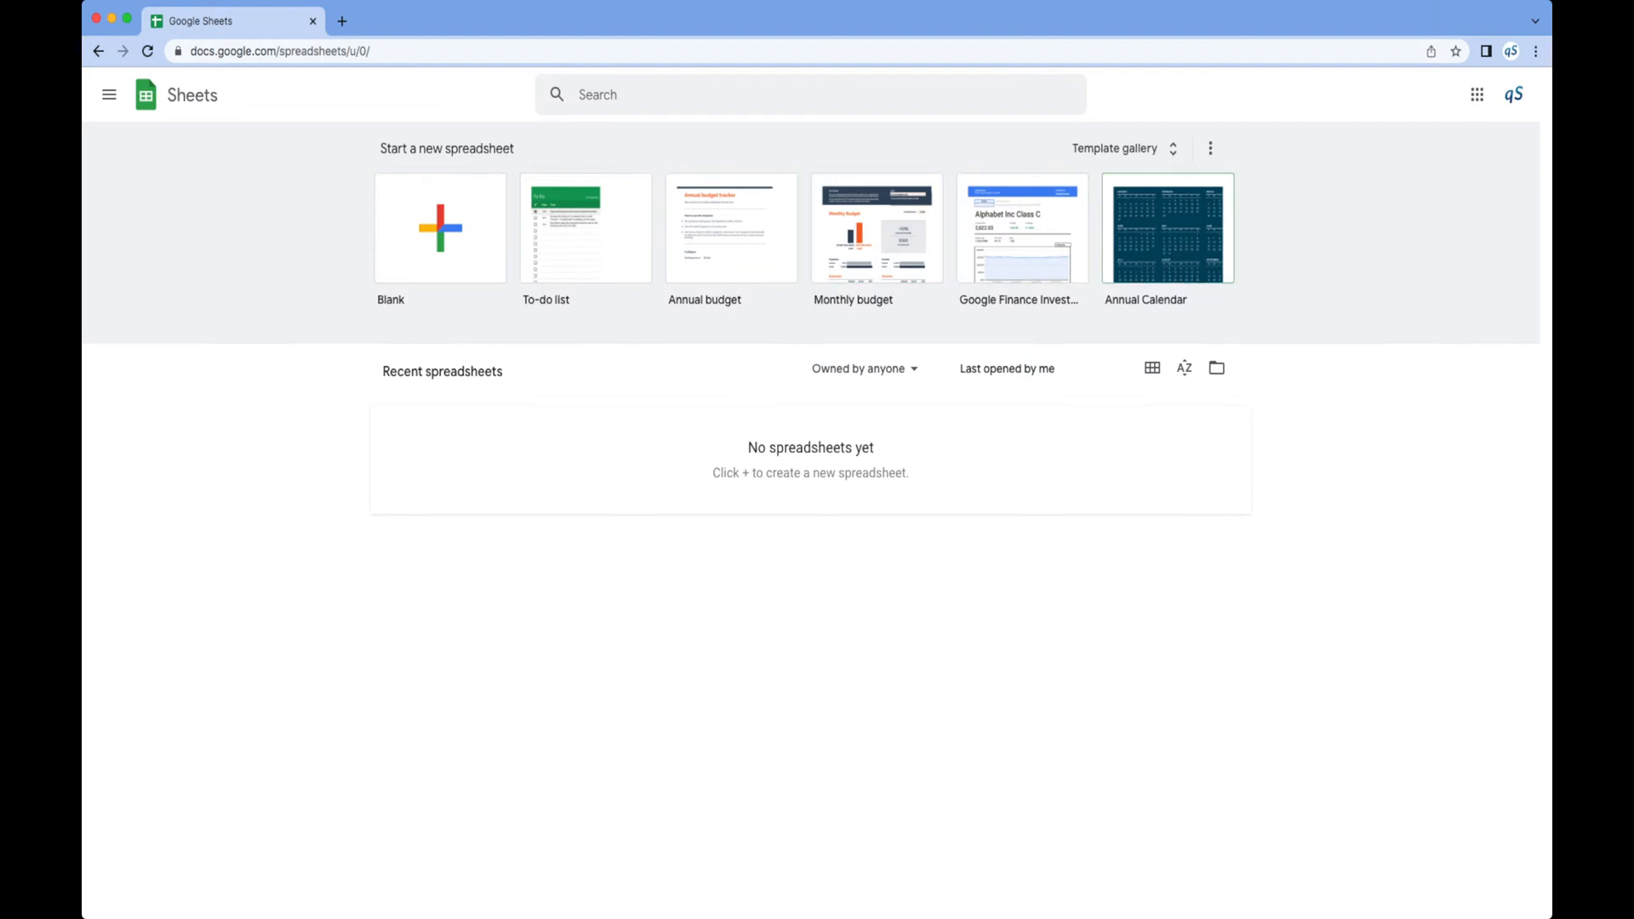
Browse the full spreadsheet template gallery and create a new blank spreadsheet from it
click(1115, 148)
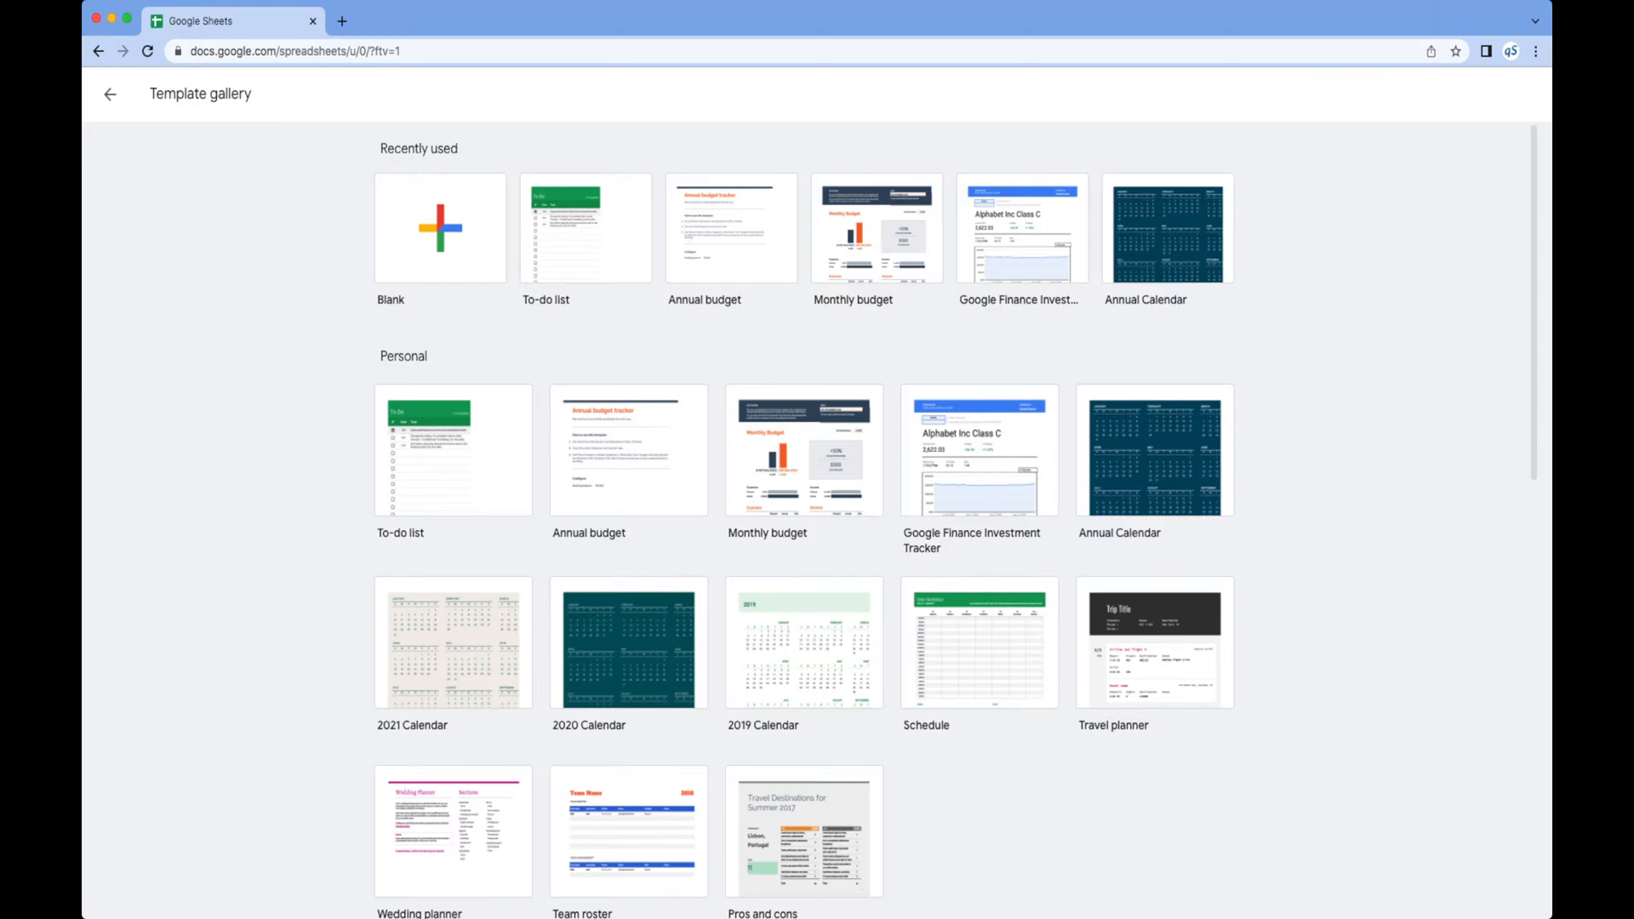
scroll(804, 510, down, 6)
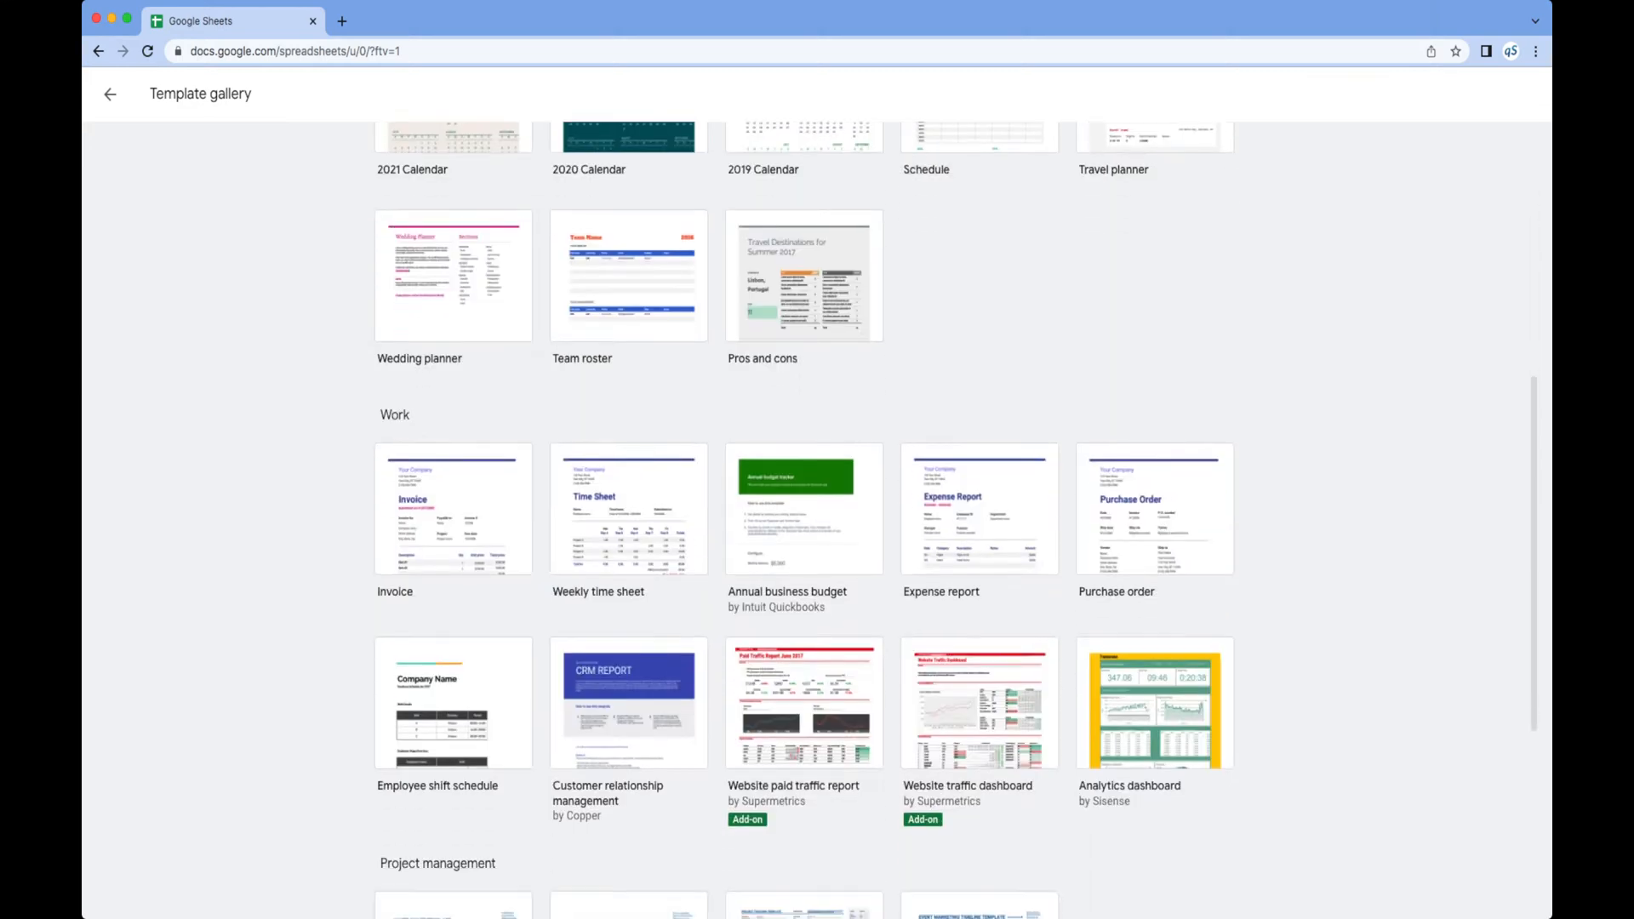
scroll(804, 510, down, 5)
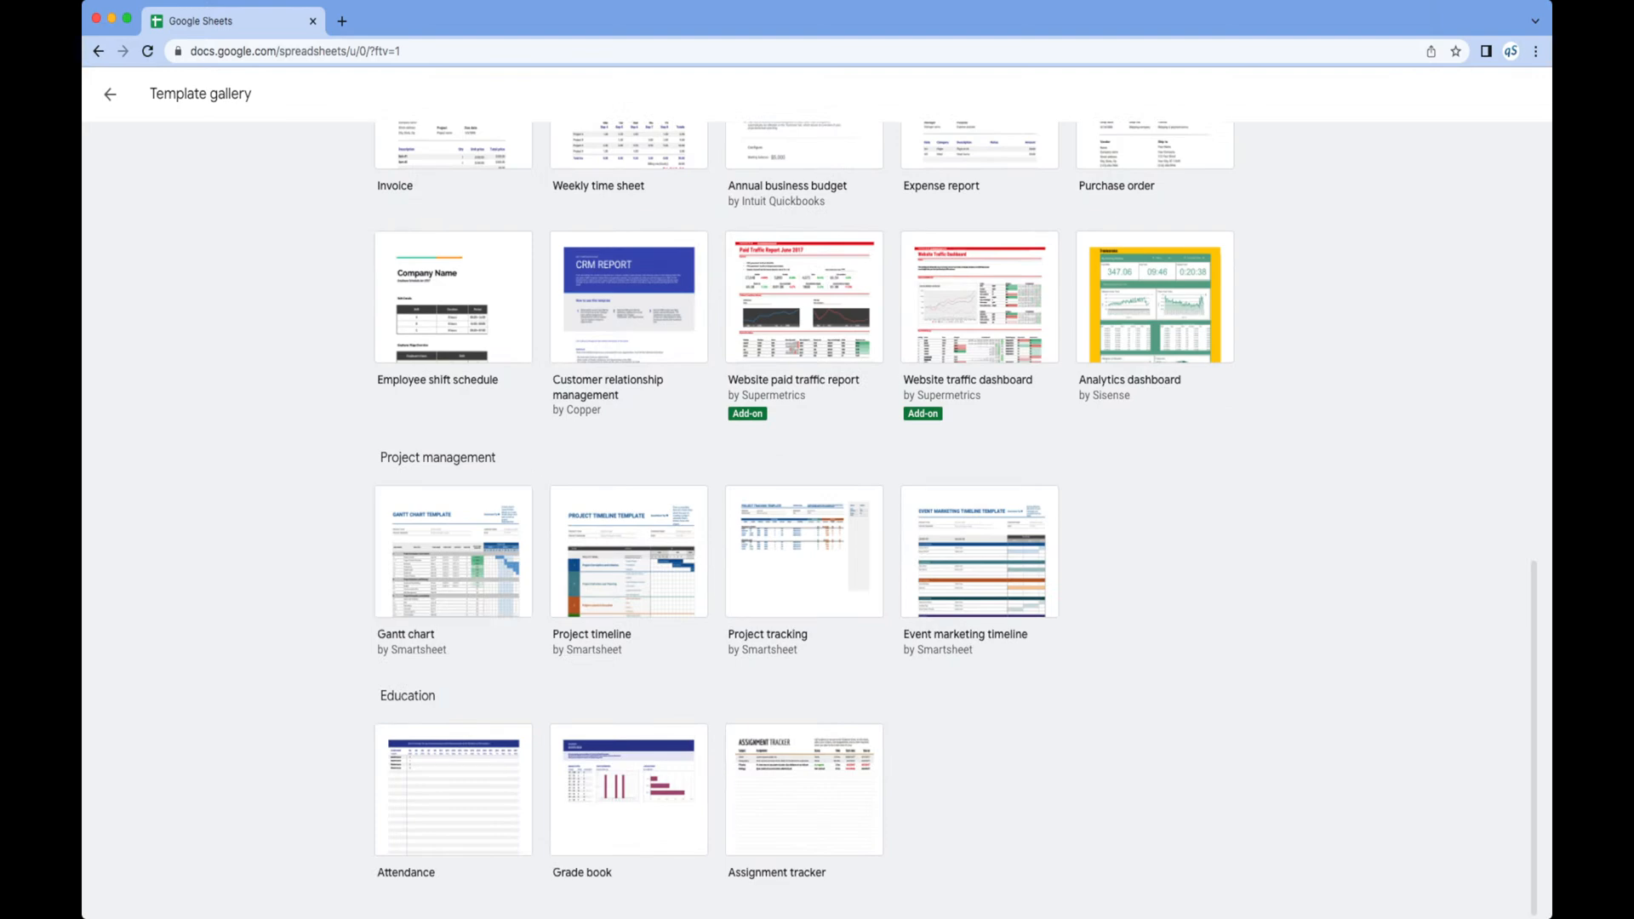
scroll(804, 510, up, 12)
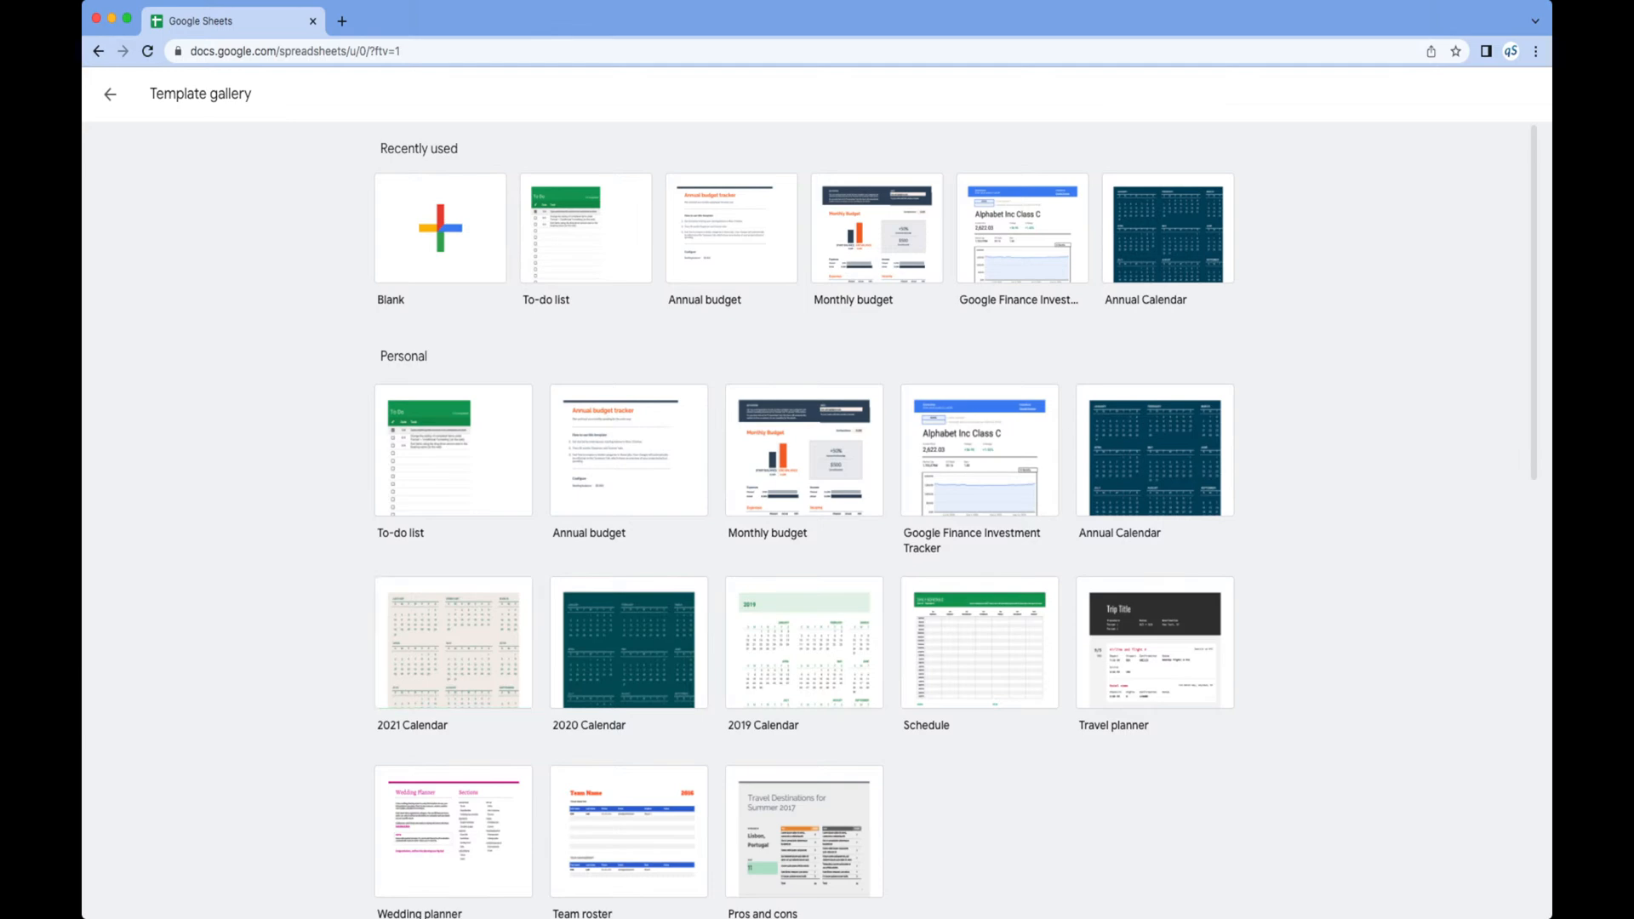
click(440, 228)
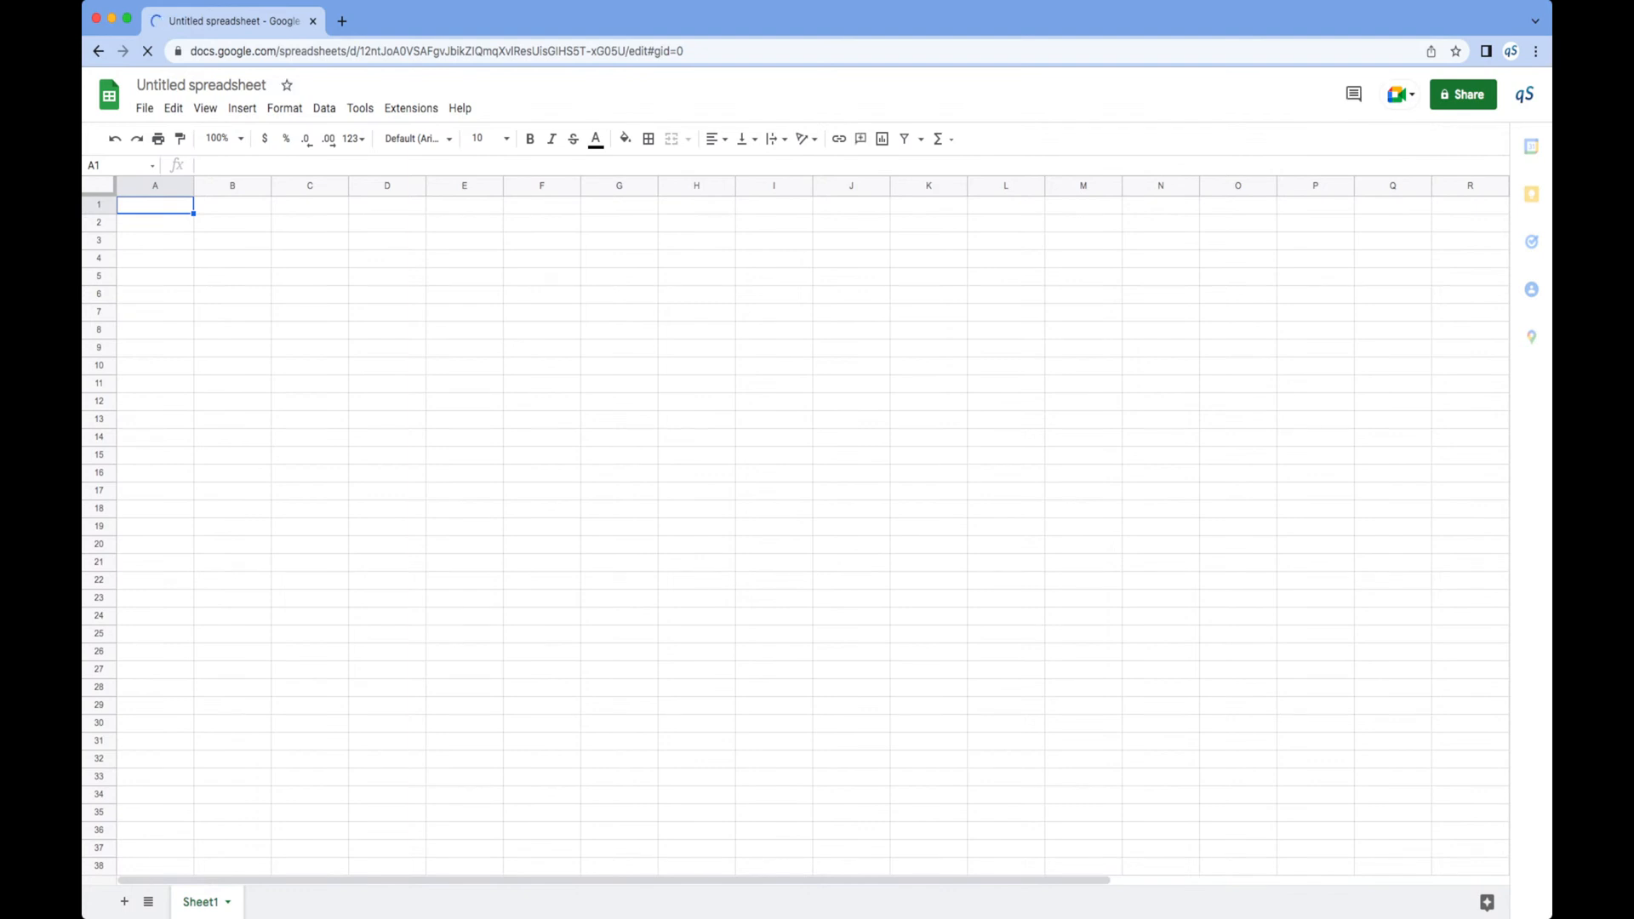
Rename the untitled spreadsheet as "quikStarts Sheet"
click(211, 85)
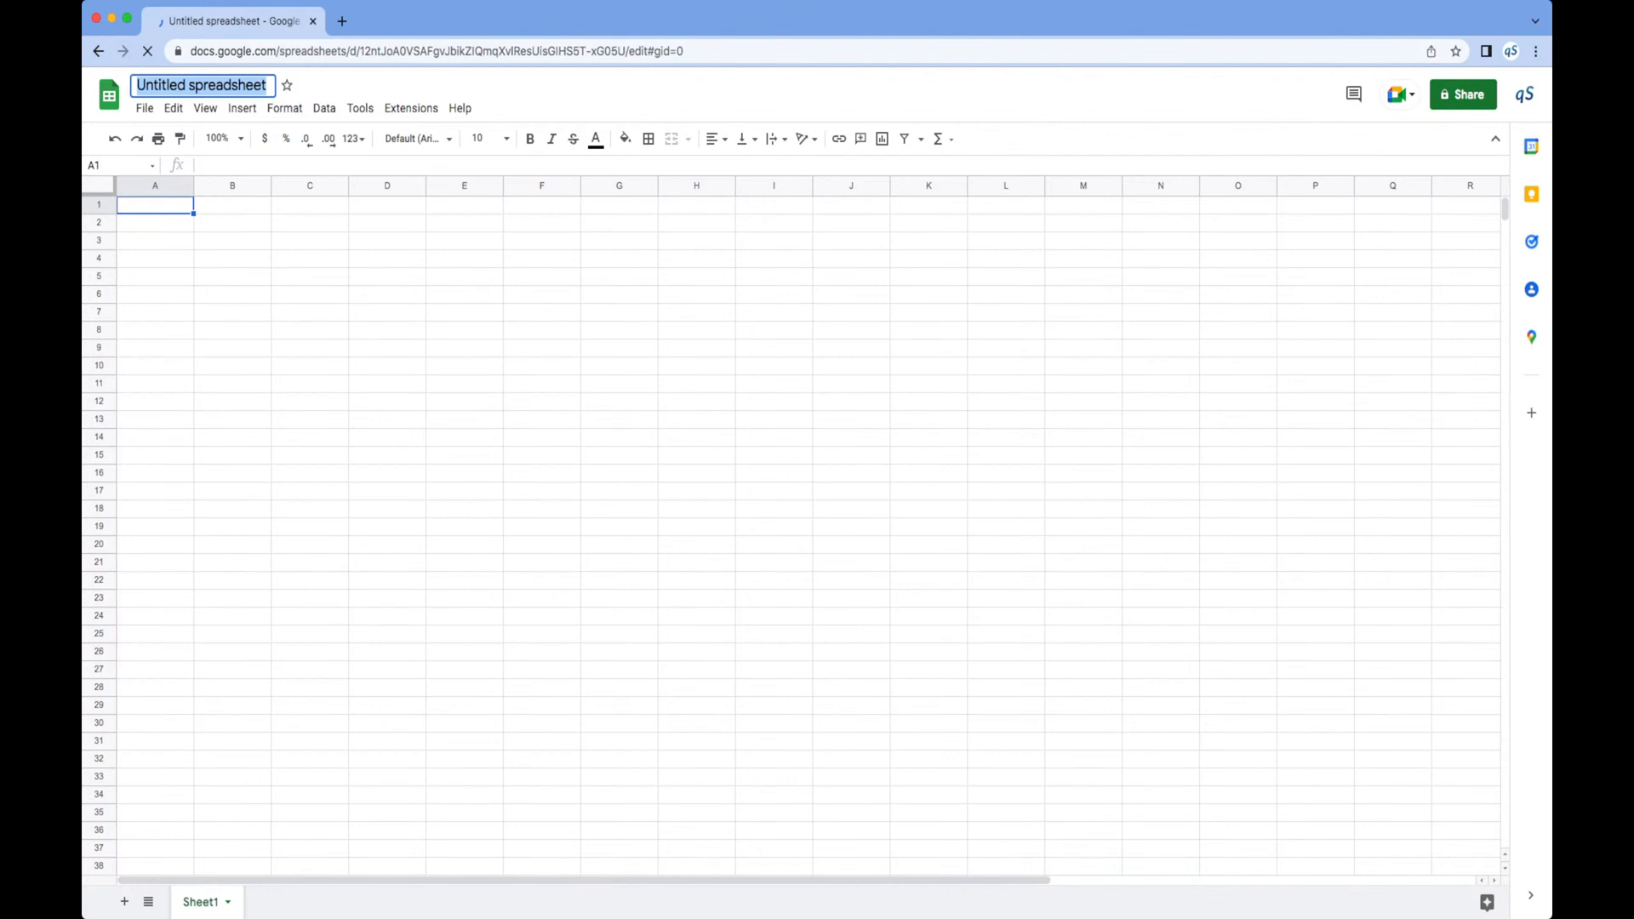
text(quik)
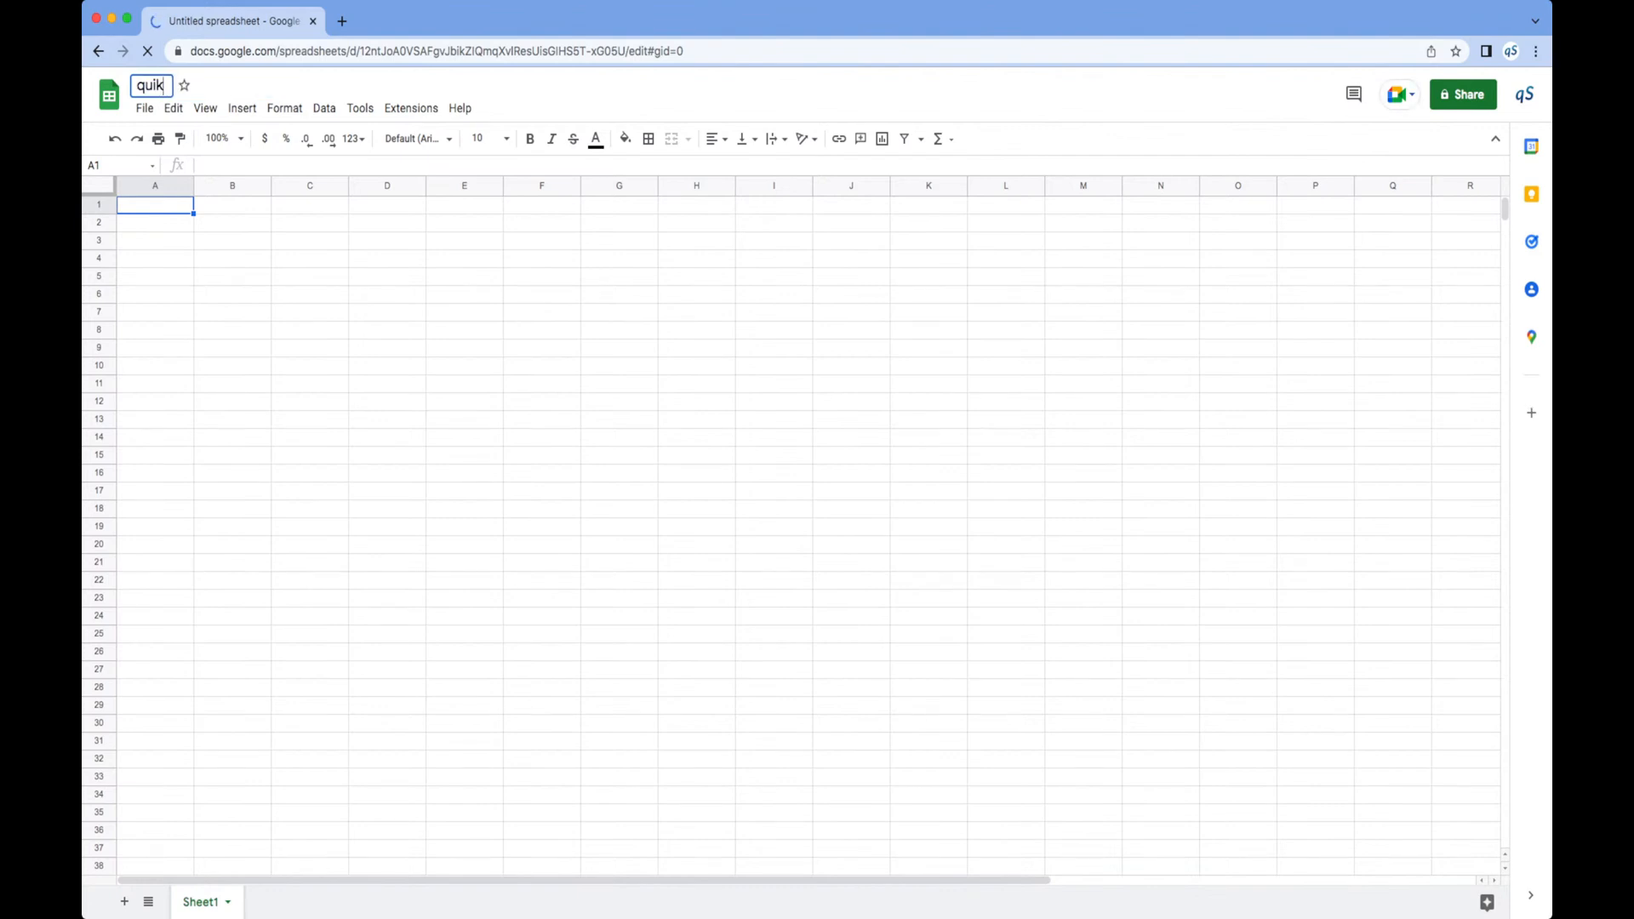
text(Starts)
text(Sheet)
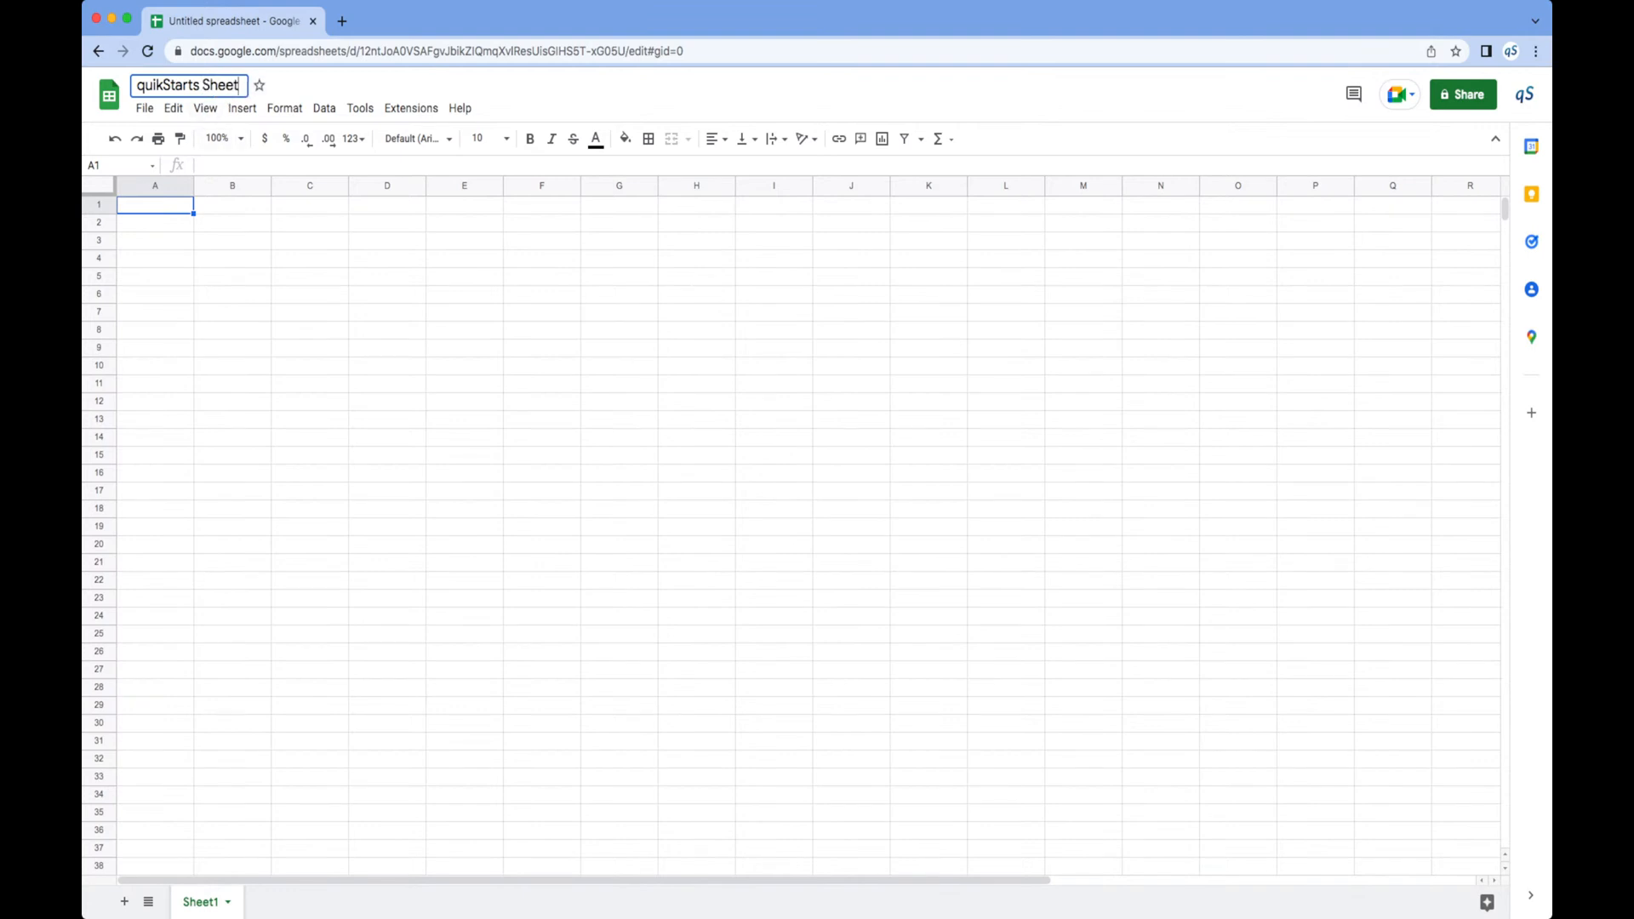
click(155, 259)
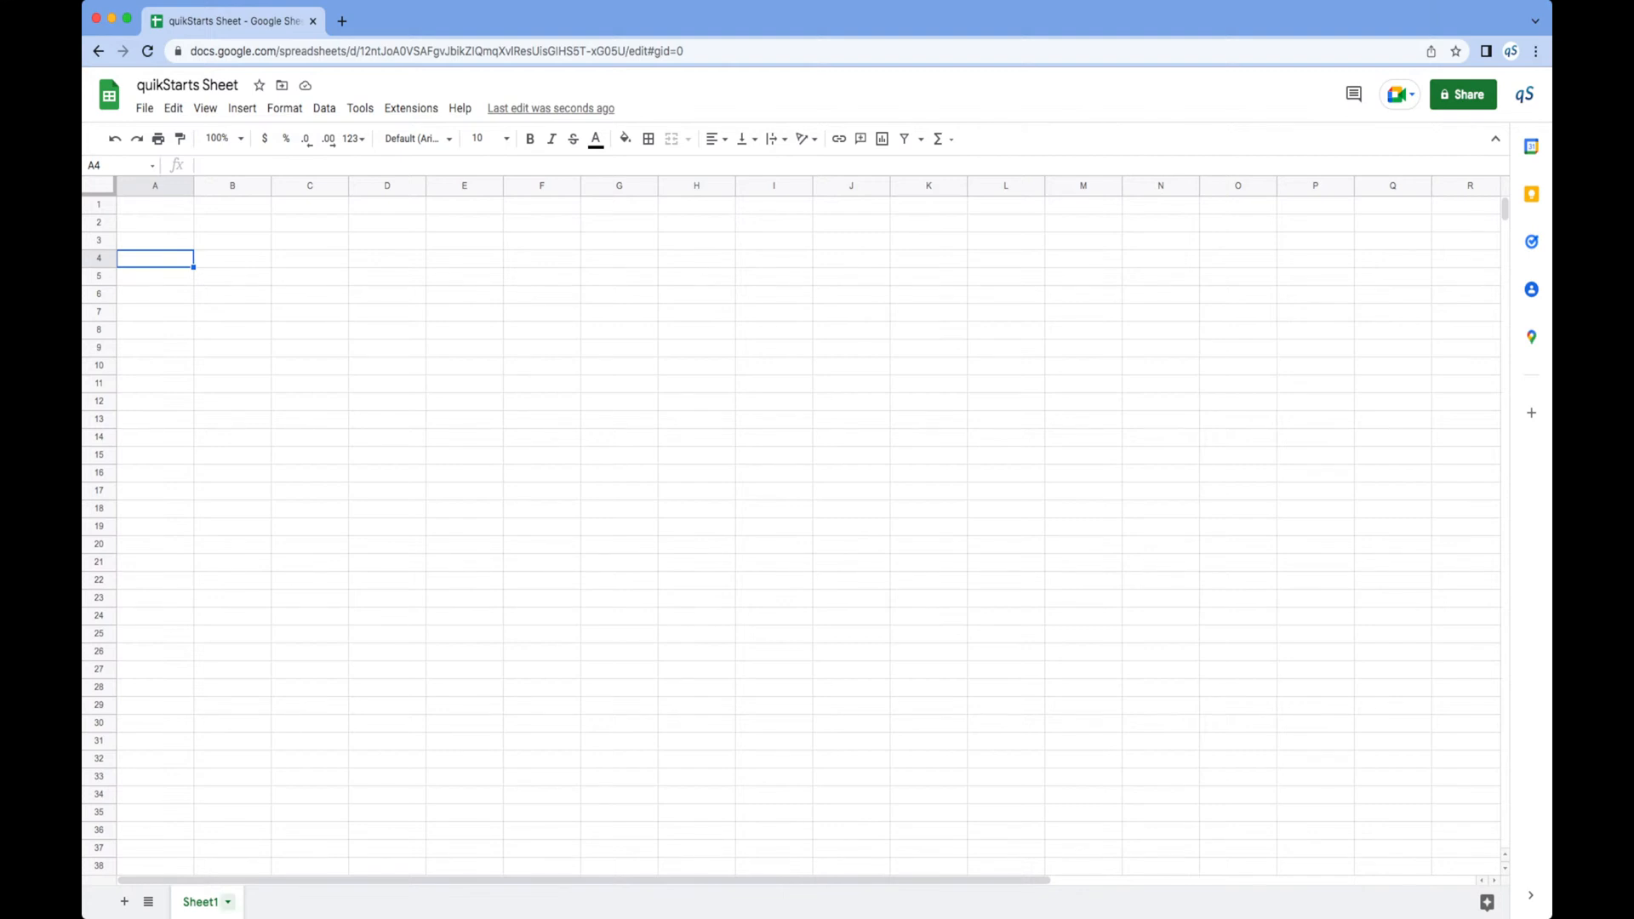
Rename the Sheet1 worksheet as "data"
click(228, 902)
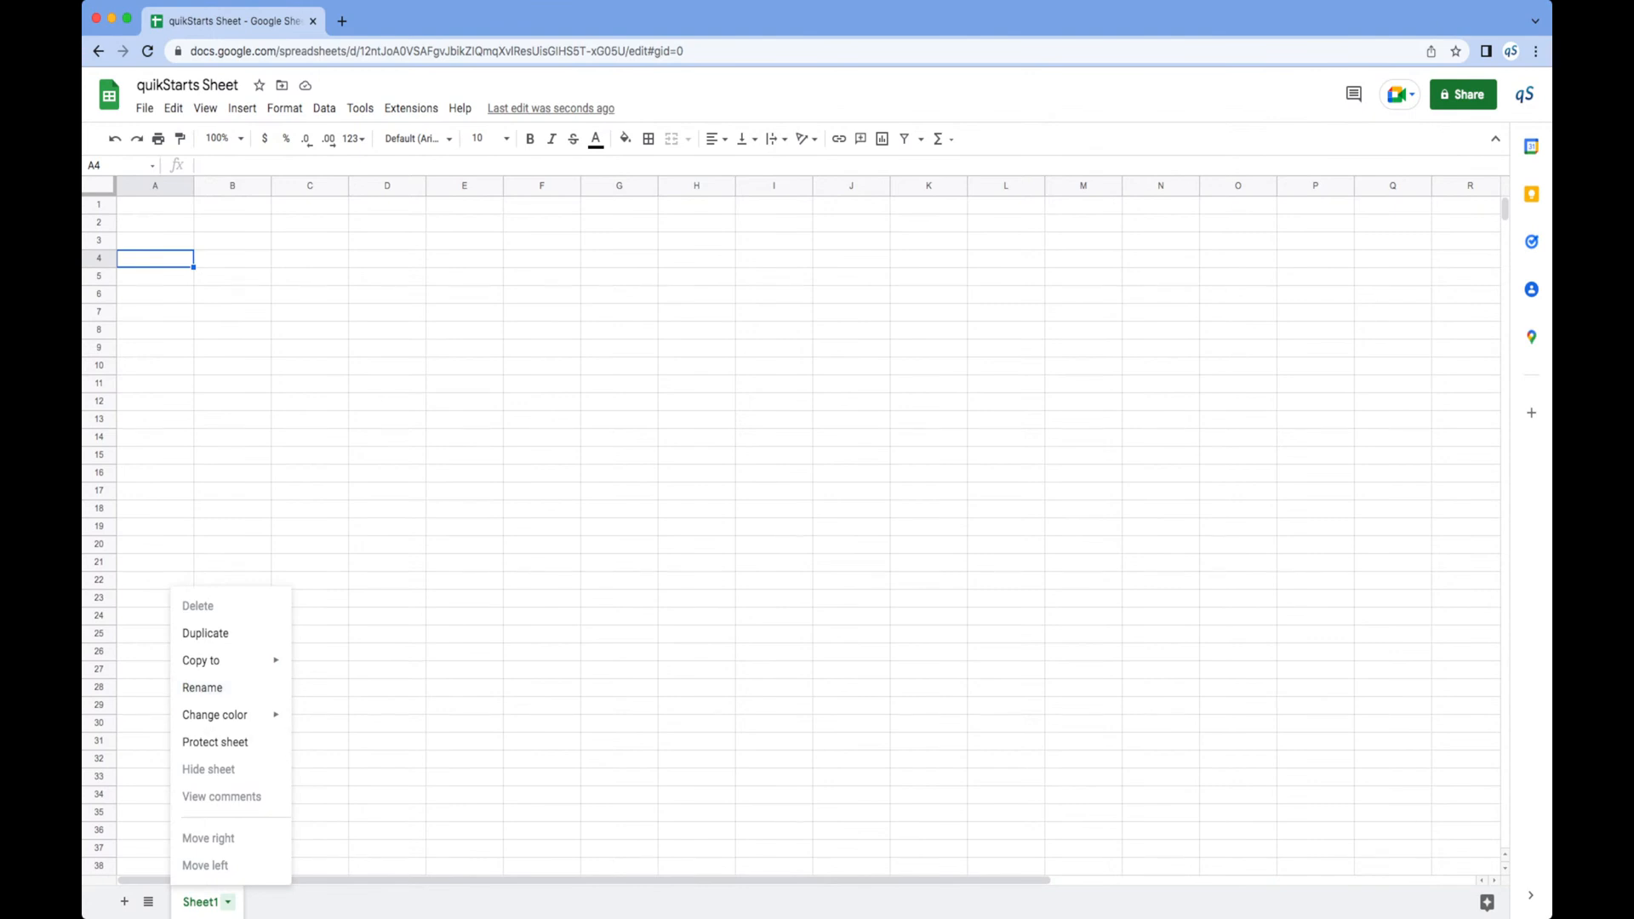
click(202, 688)
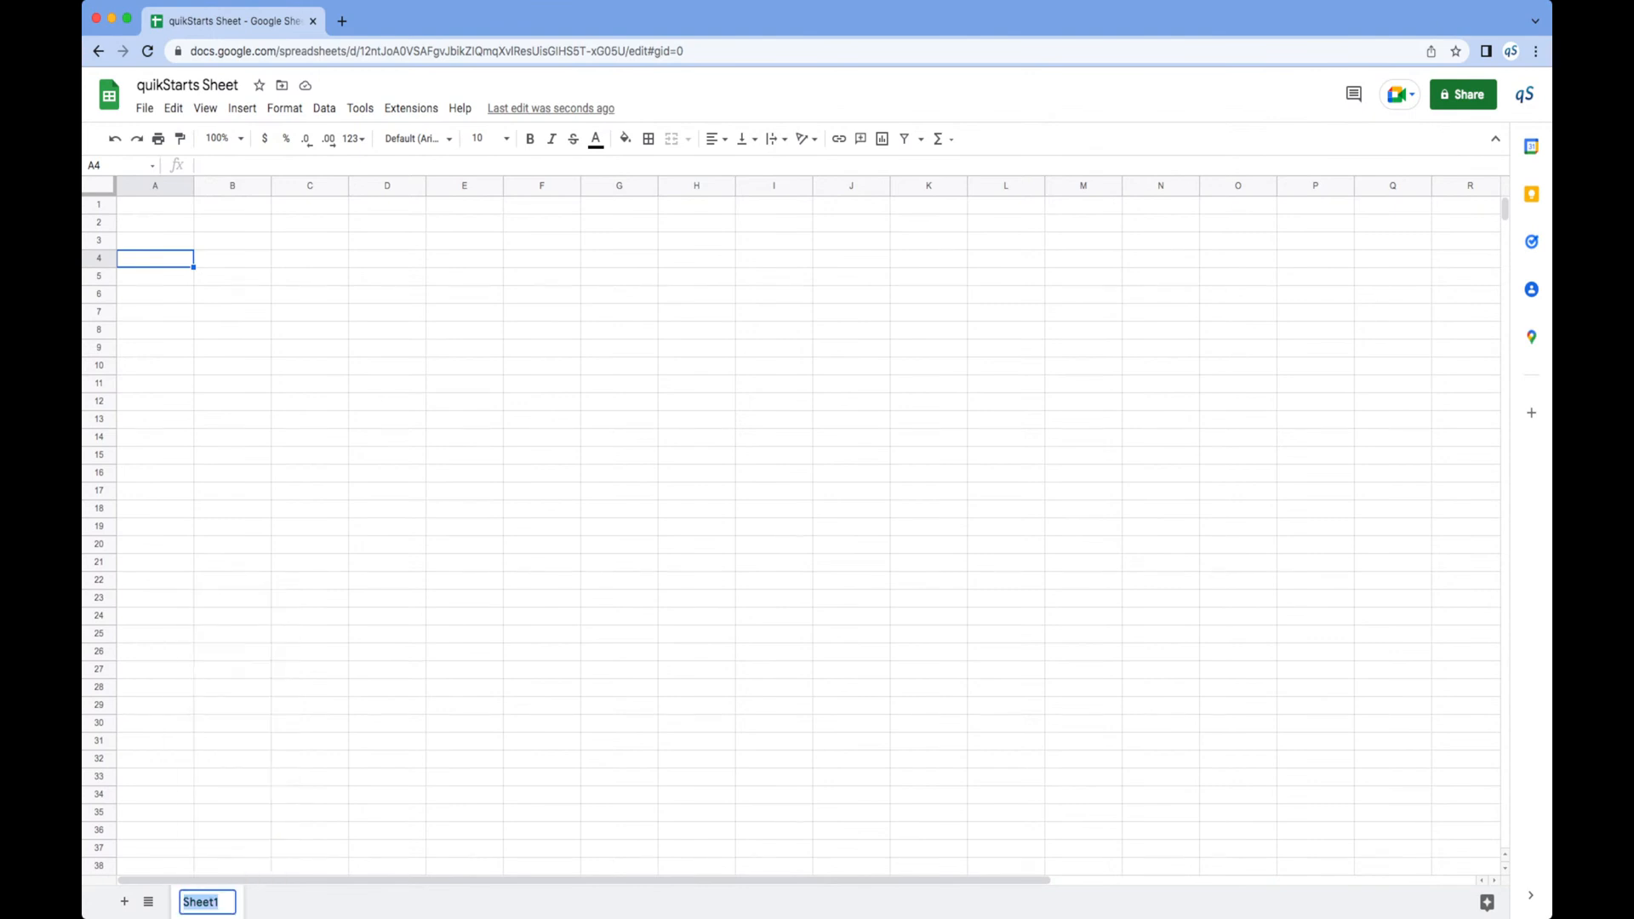
text(data)
key(Return)
Enter the column headers "Name of item", "Date" and "Amount" in cells A1, B1 and C1
click(155, 205)
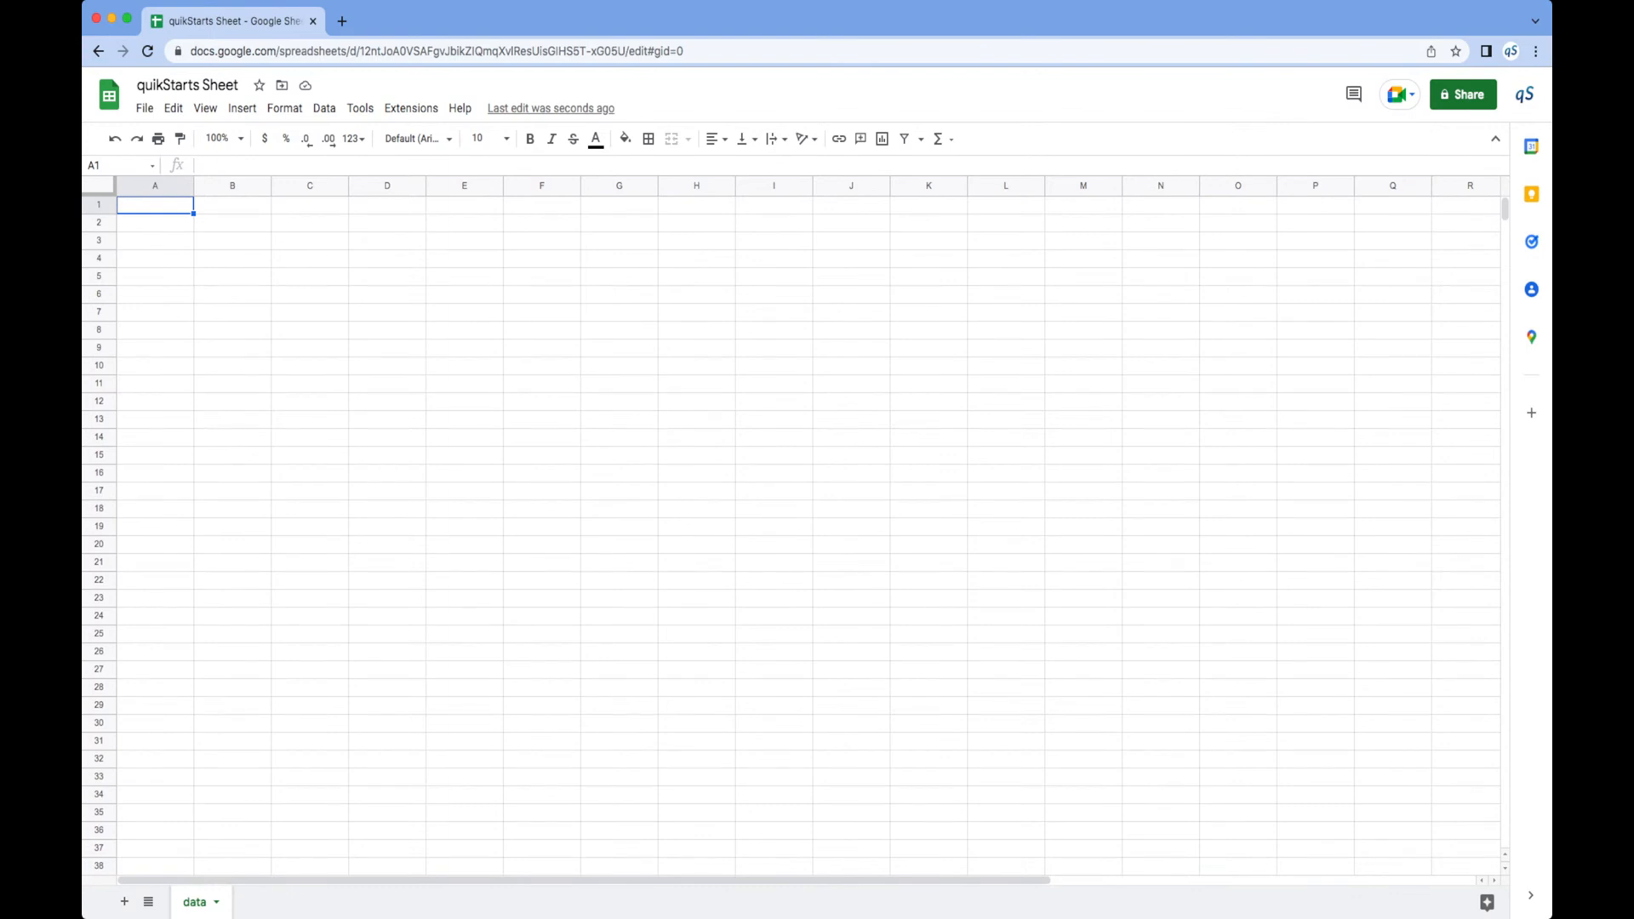
key(shift+space)
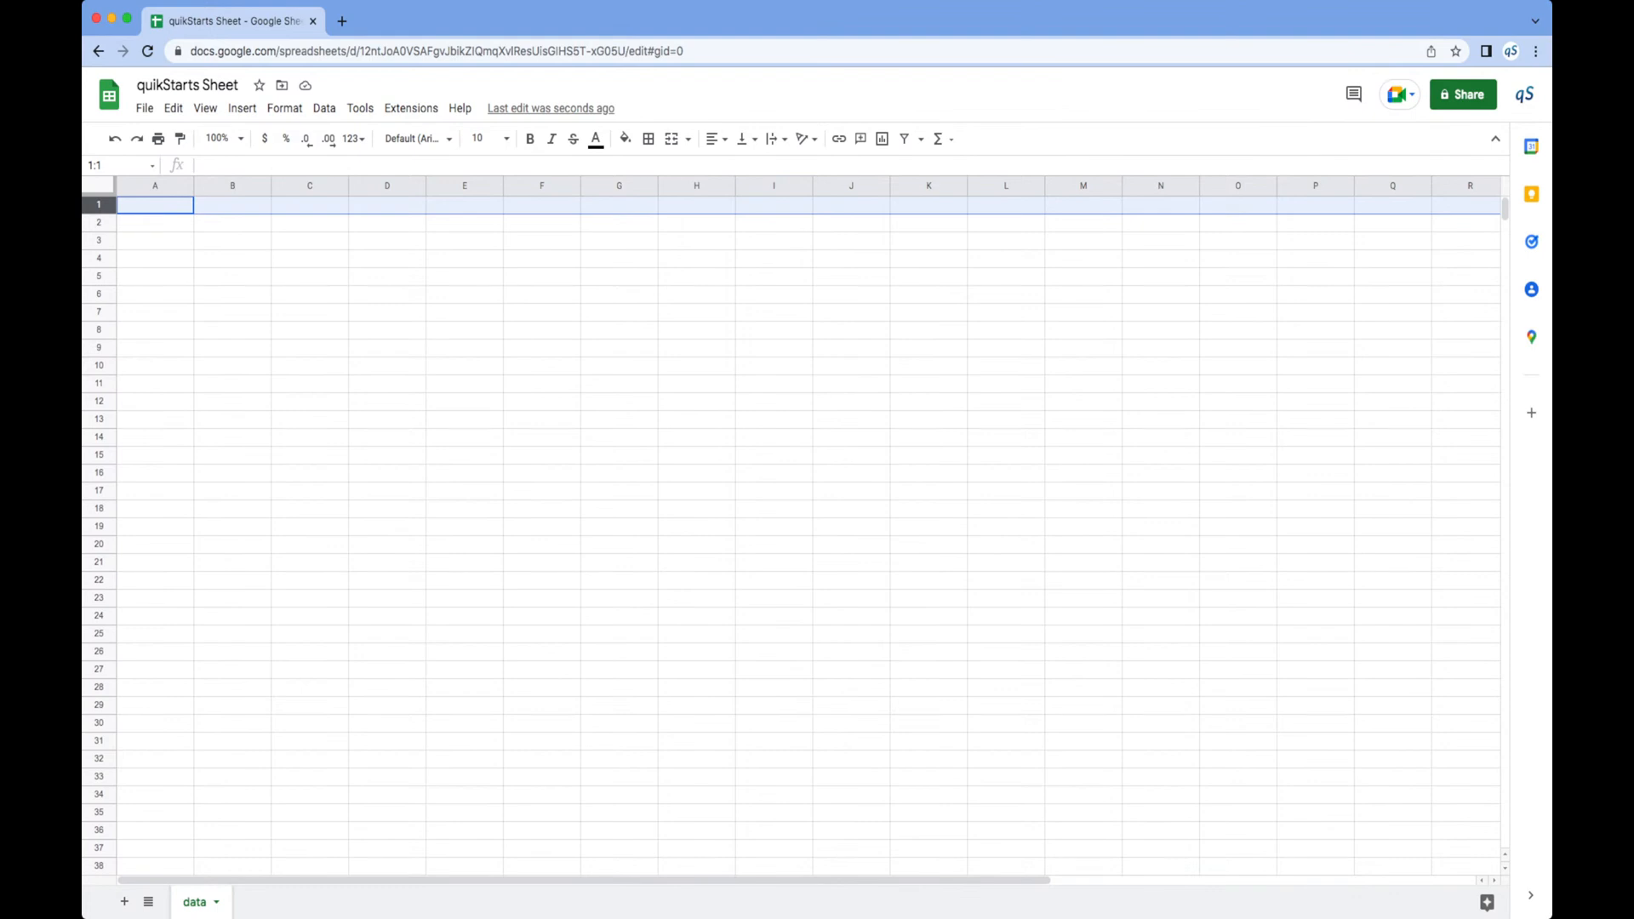
click(155, 205)
text(Name)
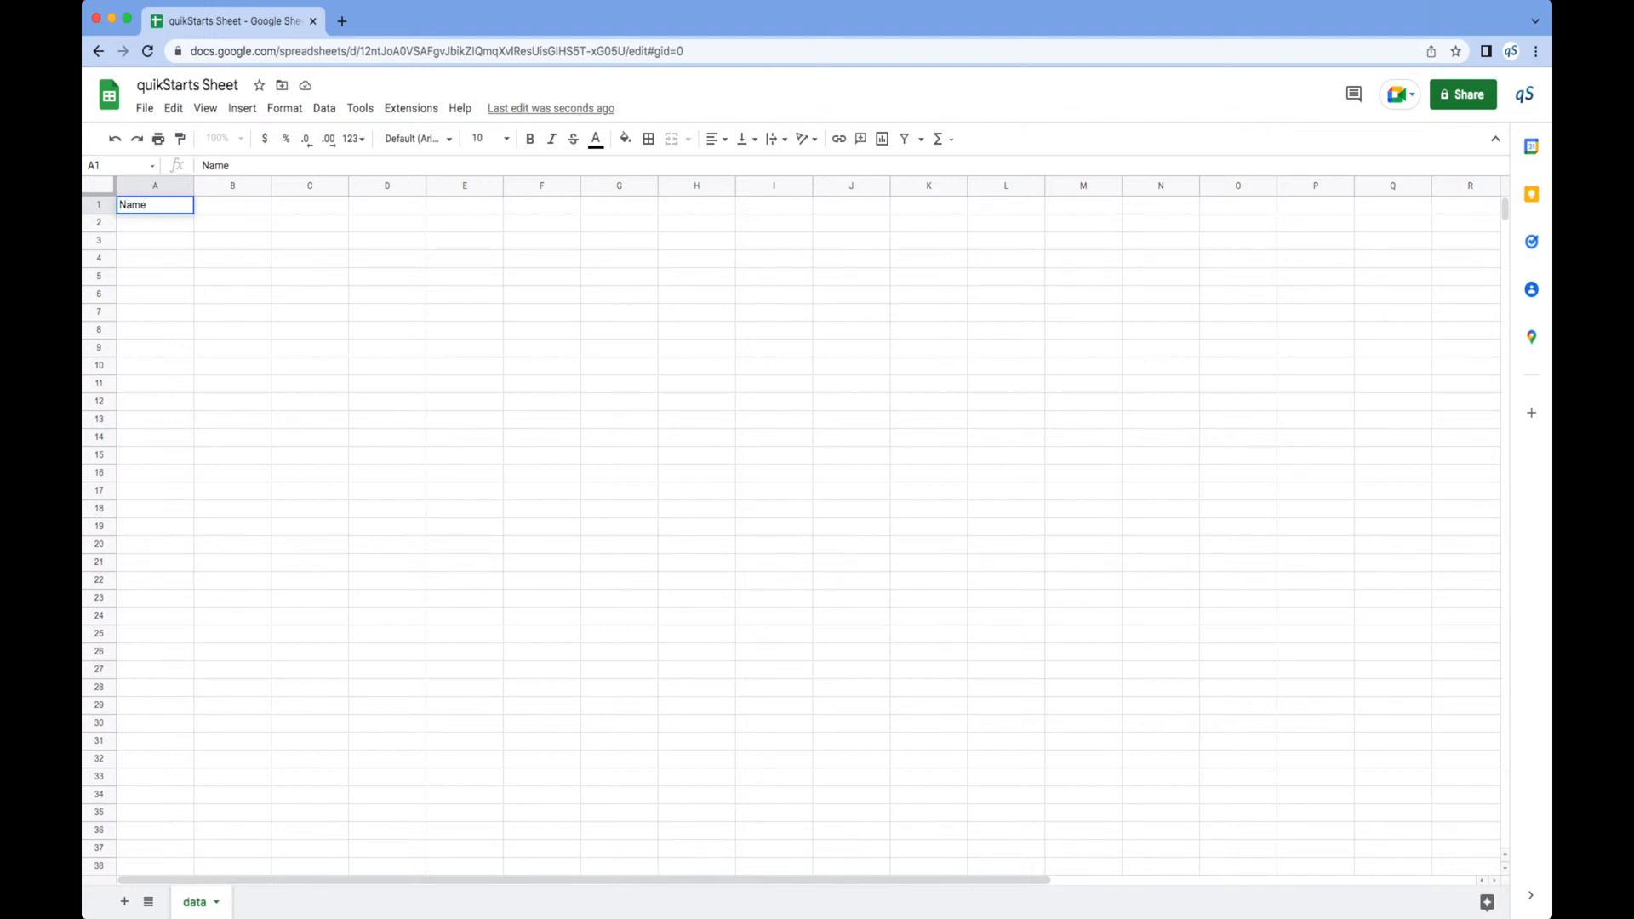
text(of item)
click(232, 241)
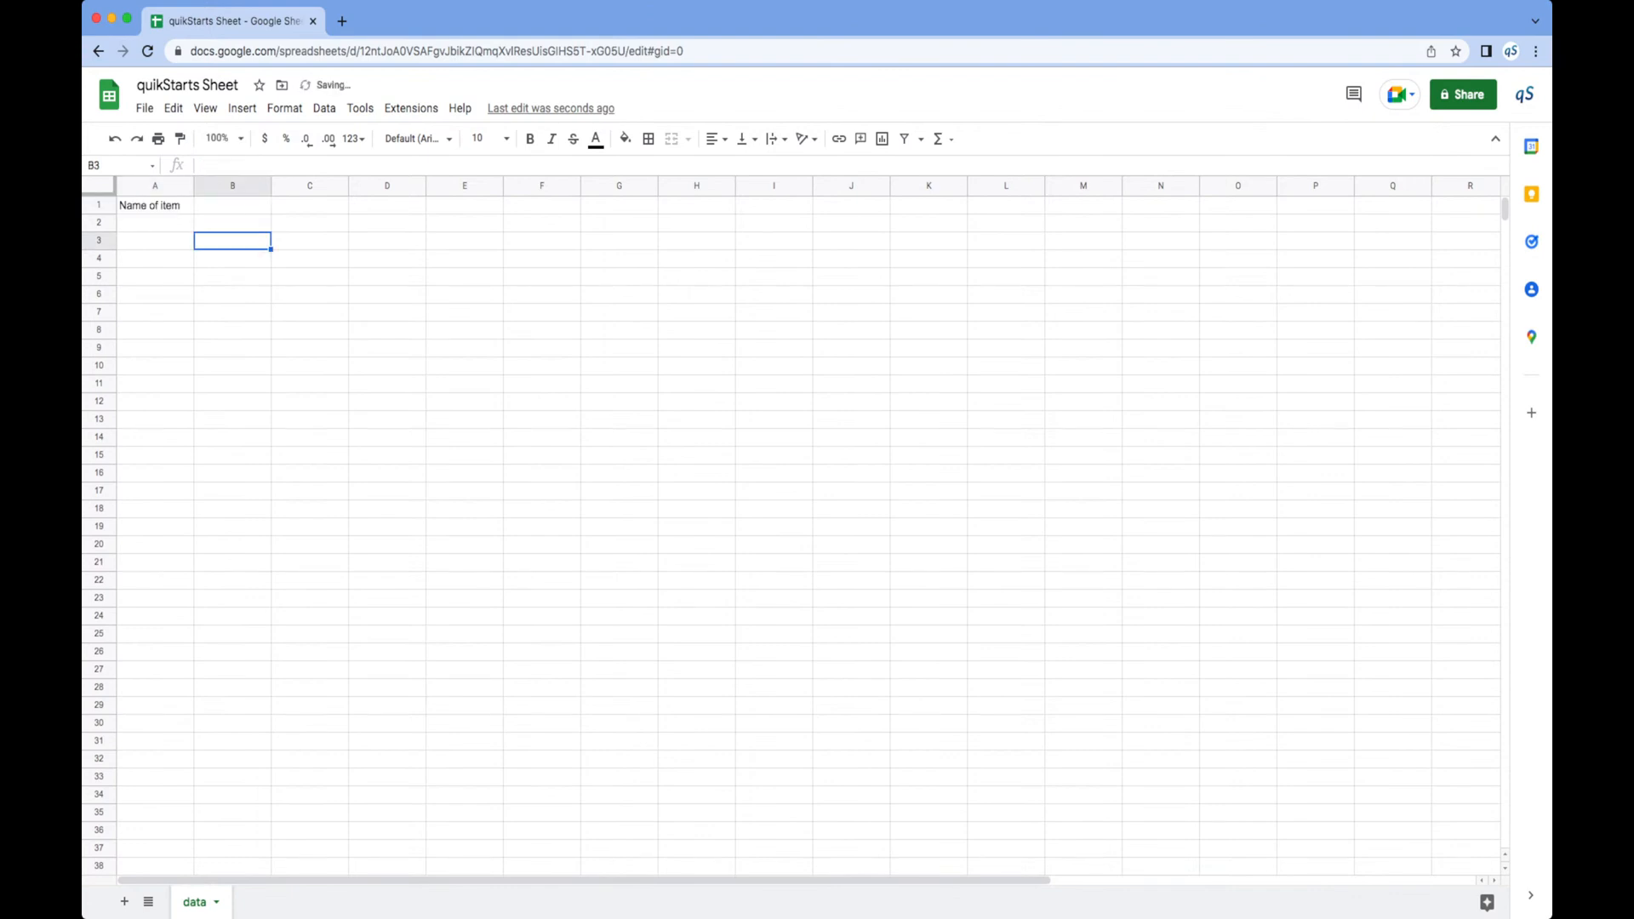
double_click(233, 205)
text(Date)
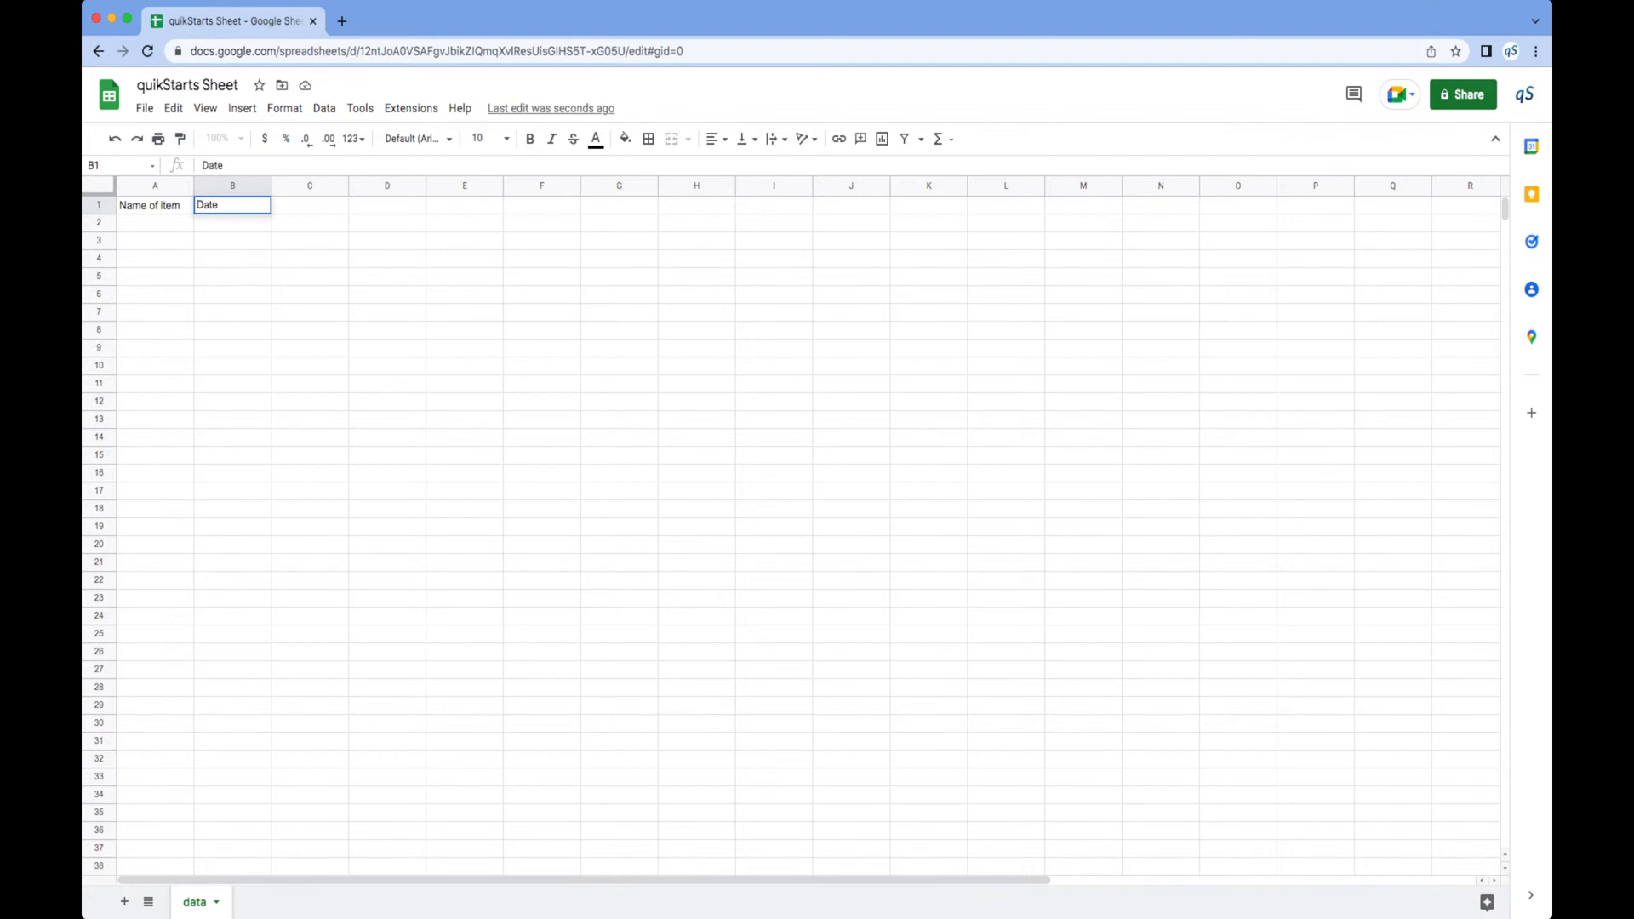
key(Tab)
text(Amount)
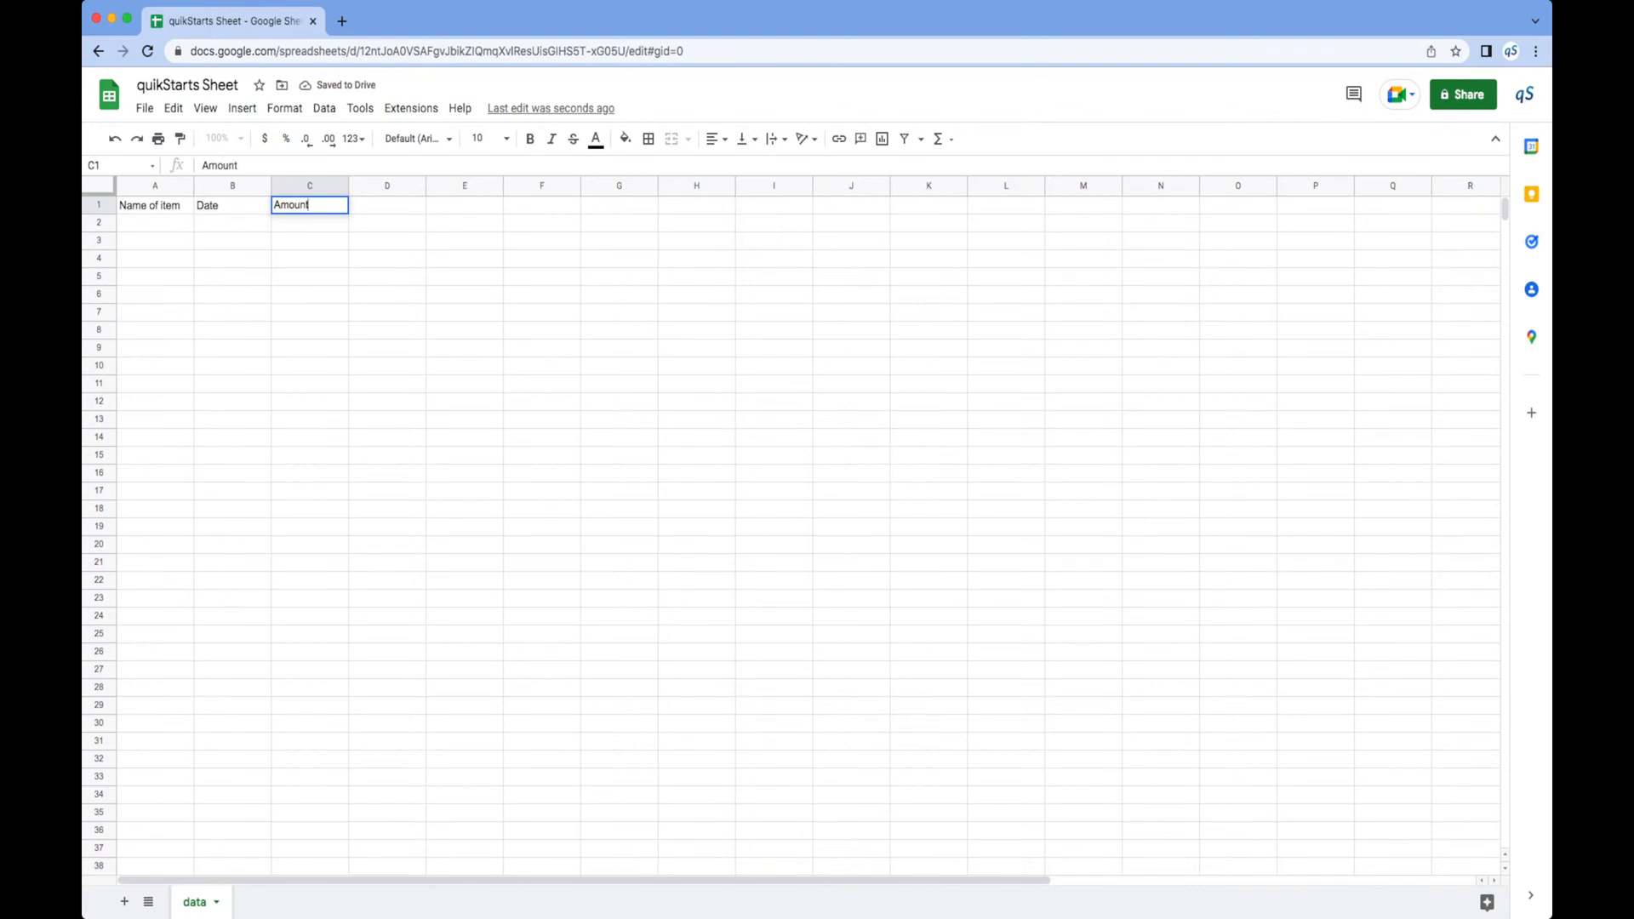
key(Return)
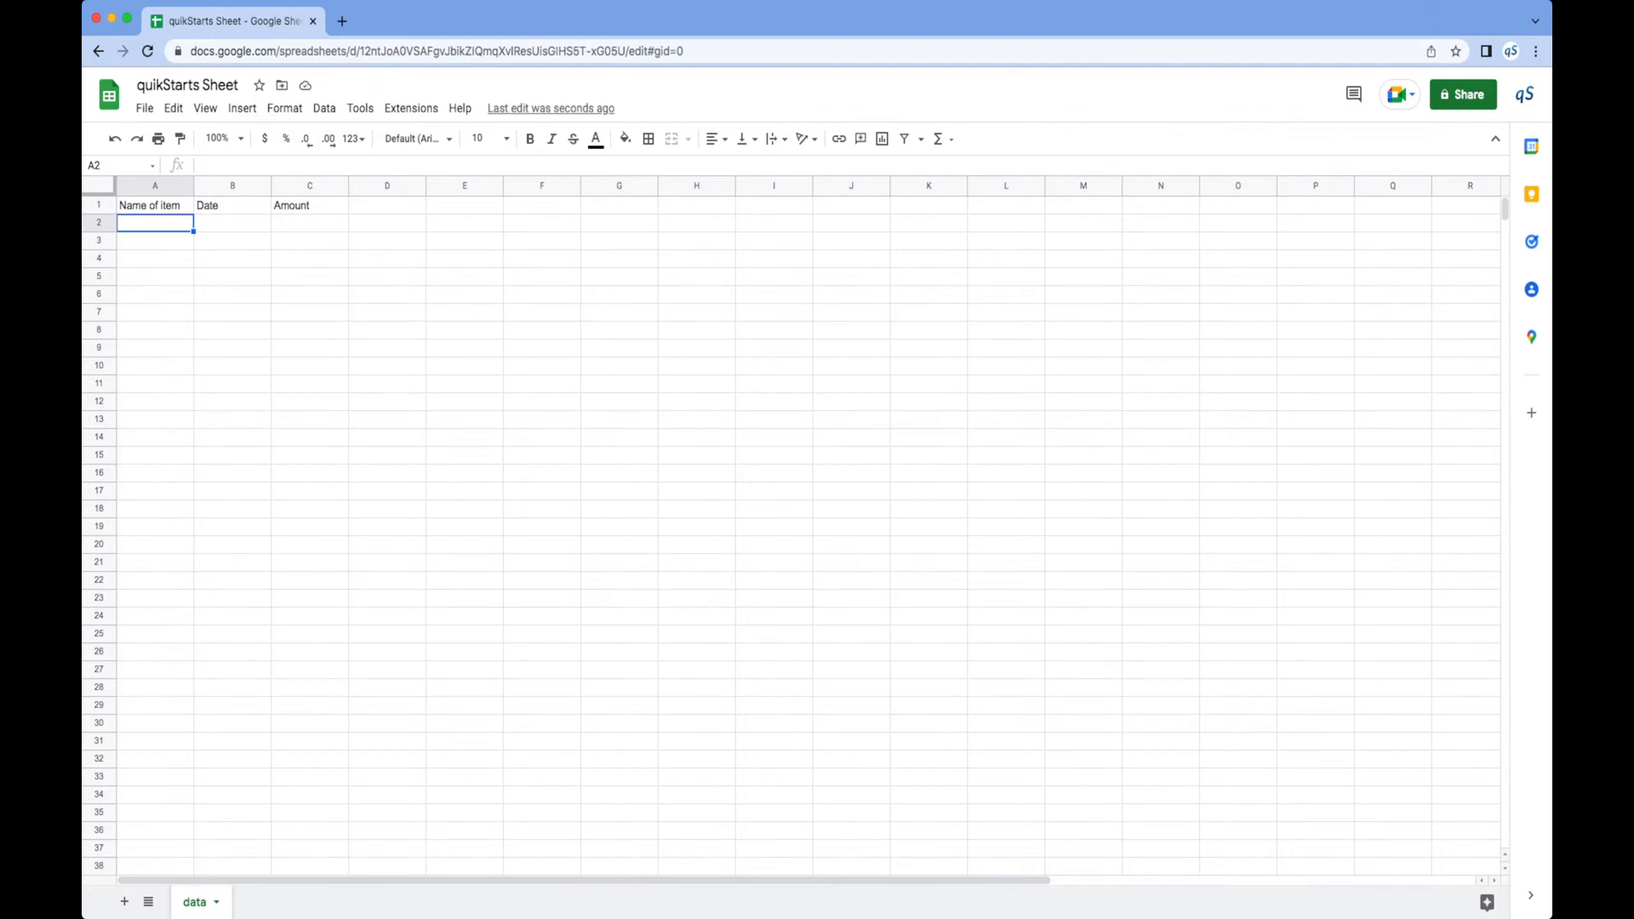
click(386, 205)
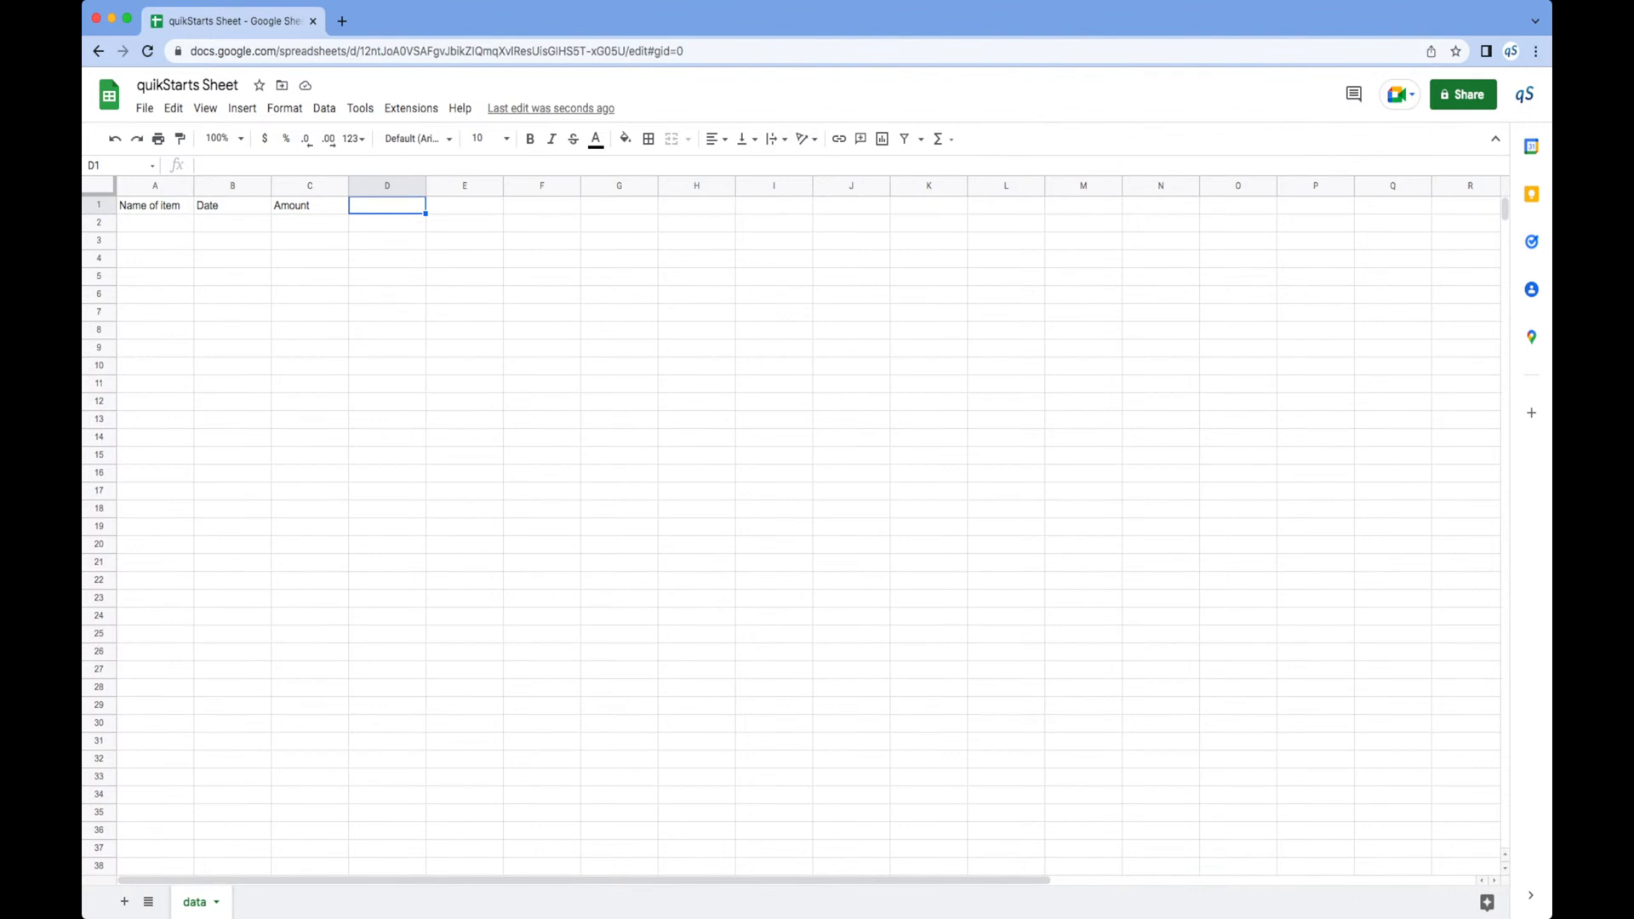
double_click(155, 223)
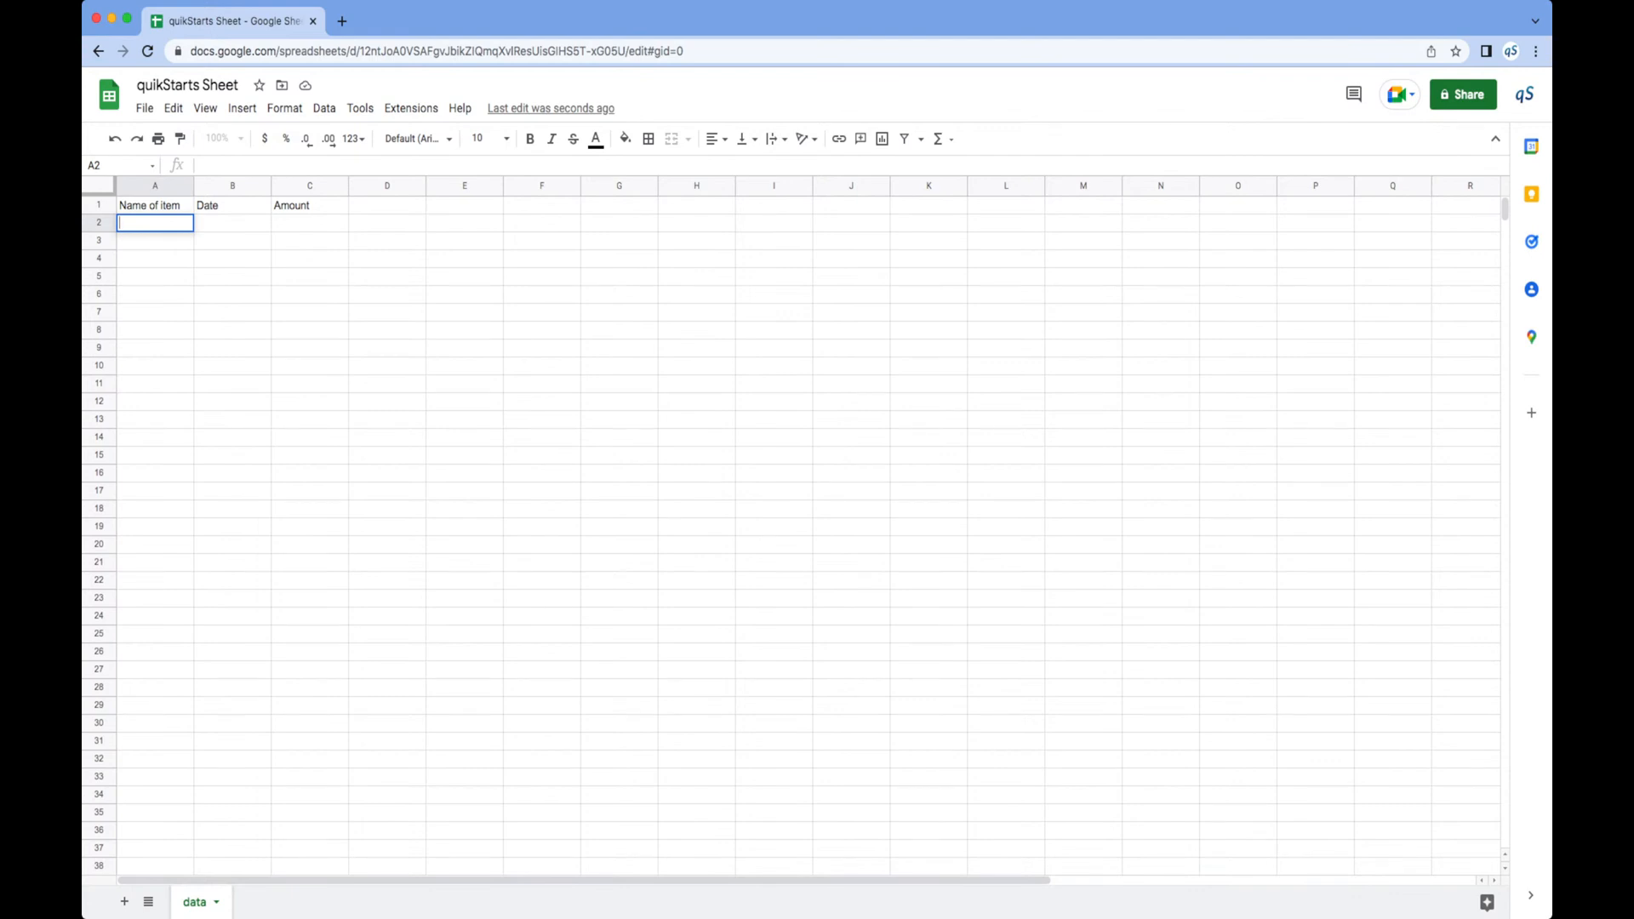
Make the whole header row 1 bold
click(99, 205)
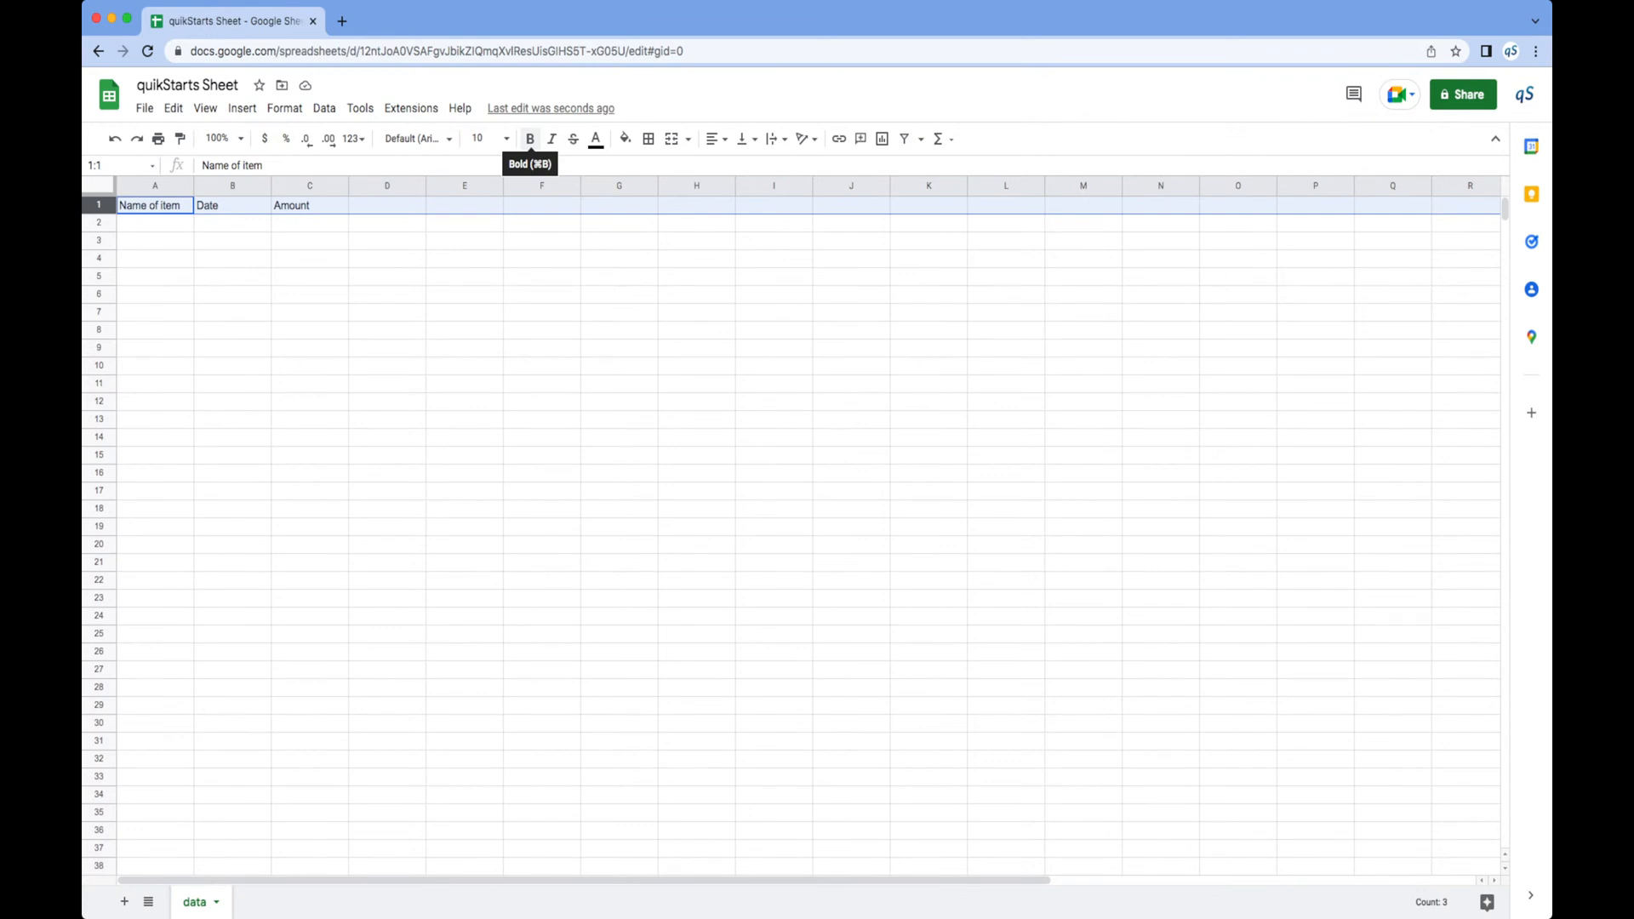
click(529, 138)
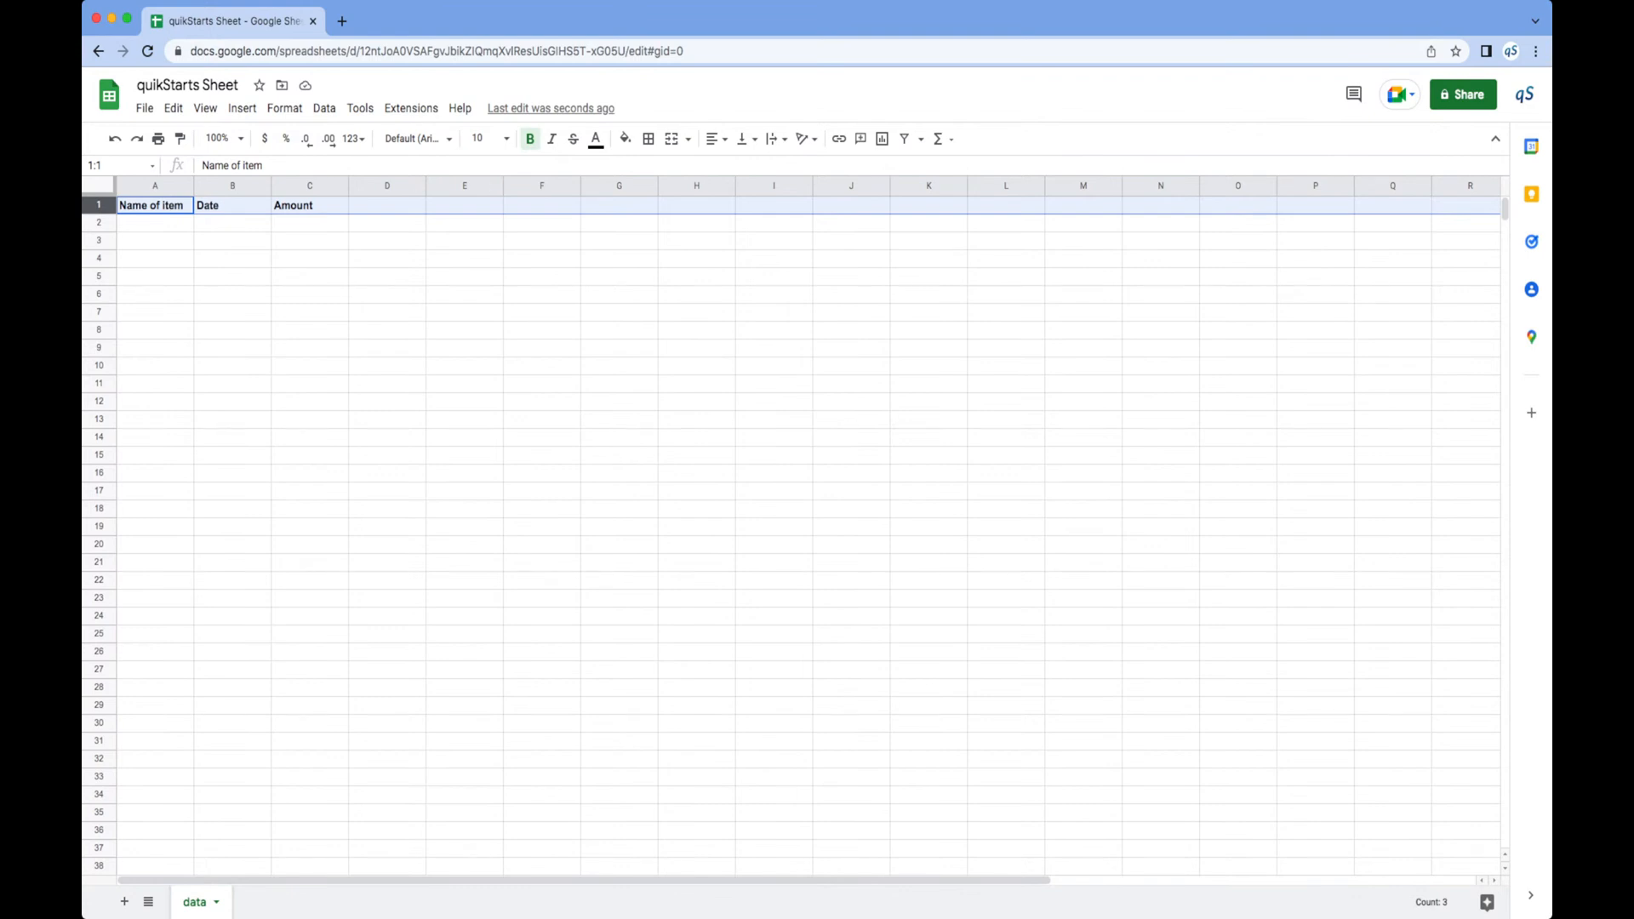
click(155, 205)
click(232, 205)
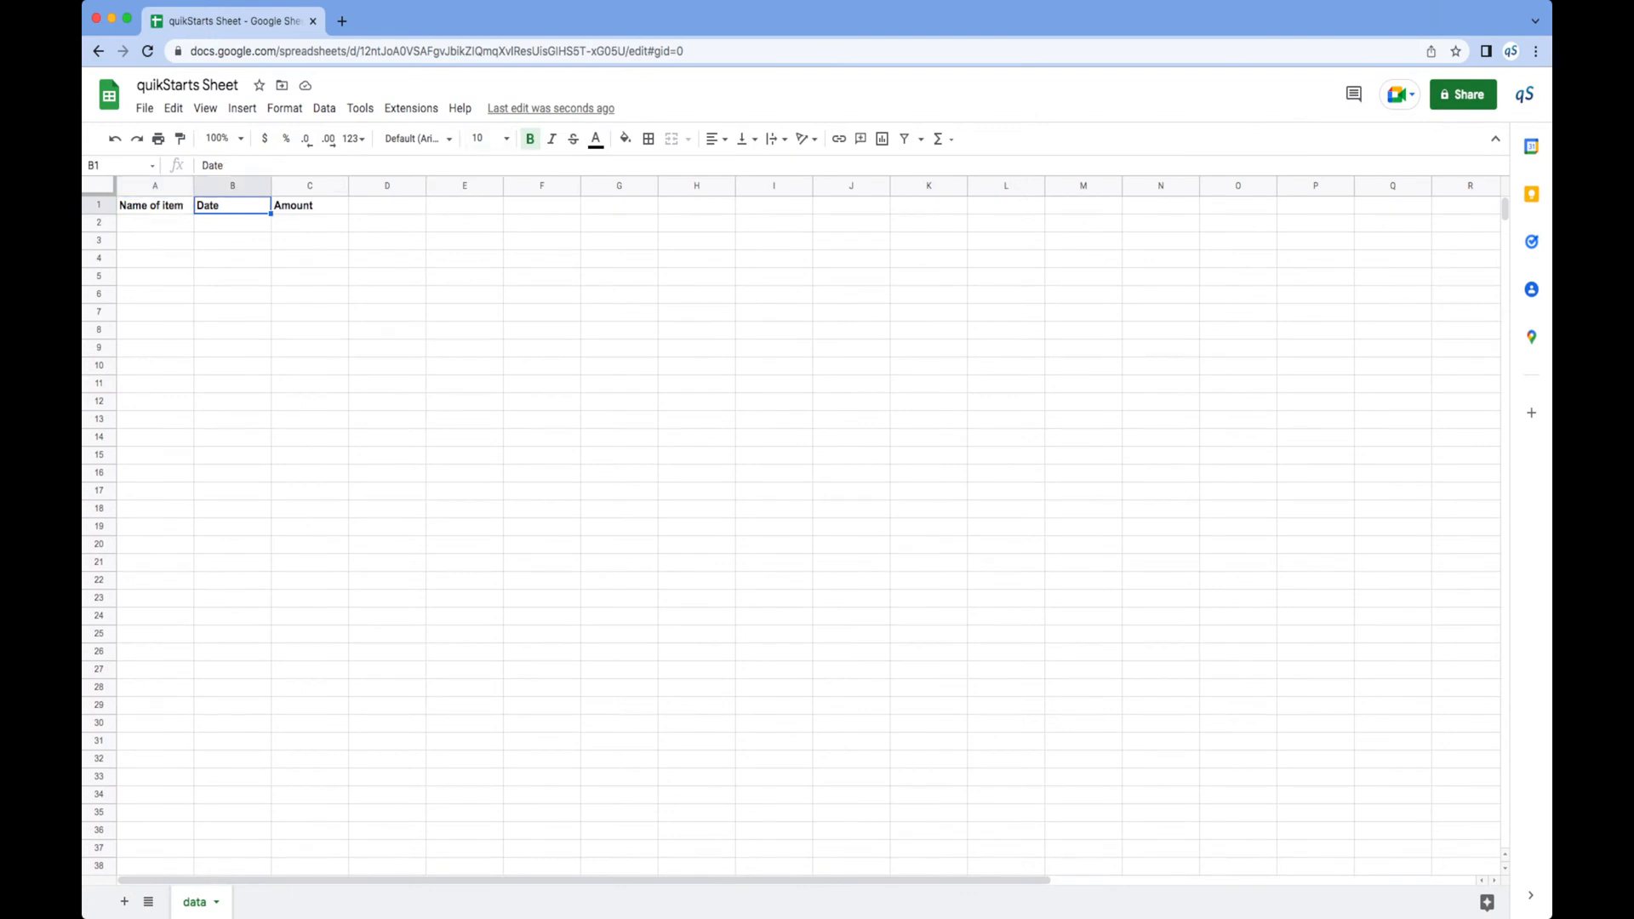
Set the font size of the entire header row 1 to 12
click(98, 205)
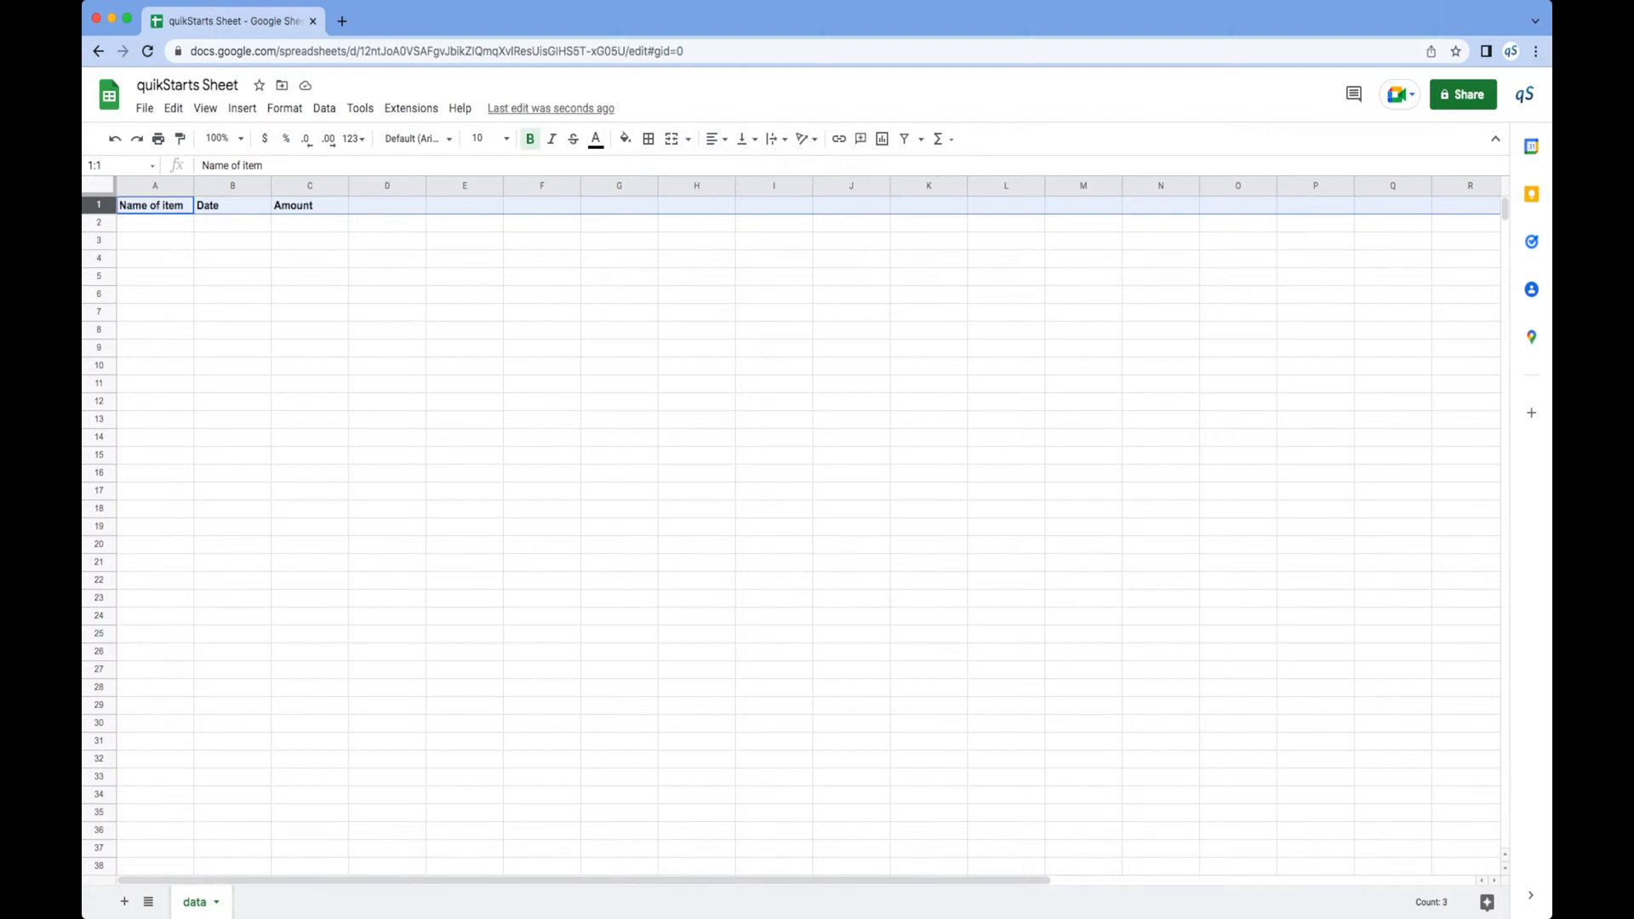
click(482, 137)
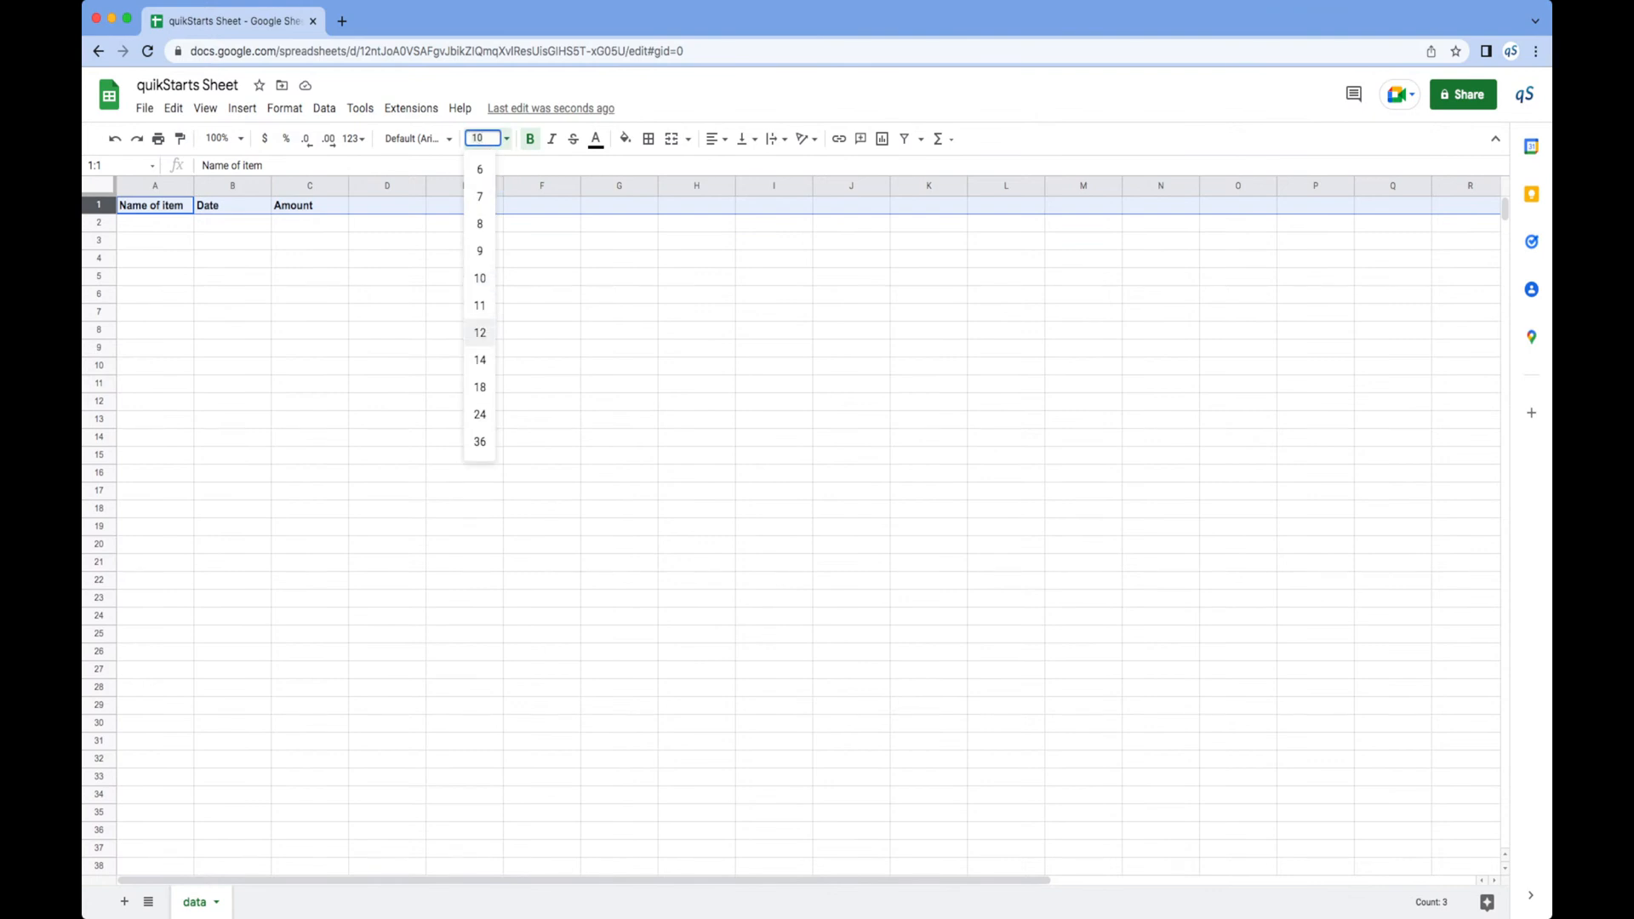
click(480, 333)
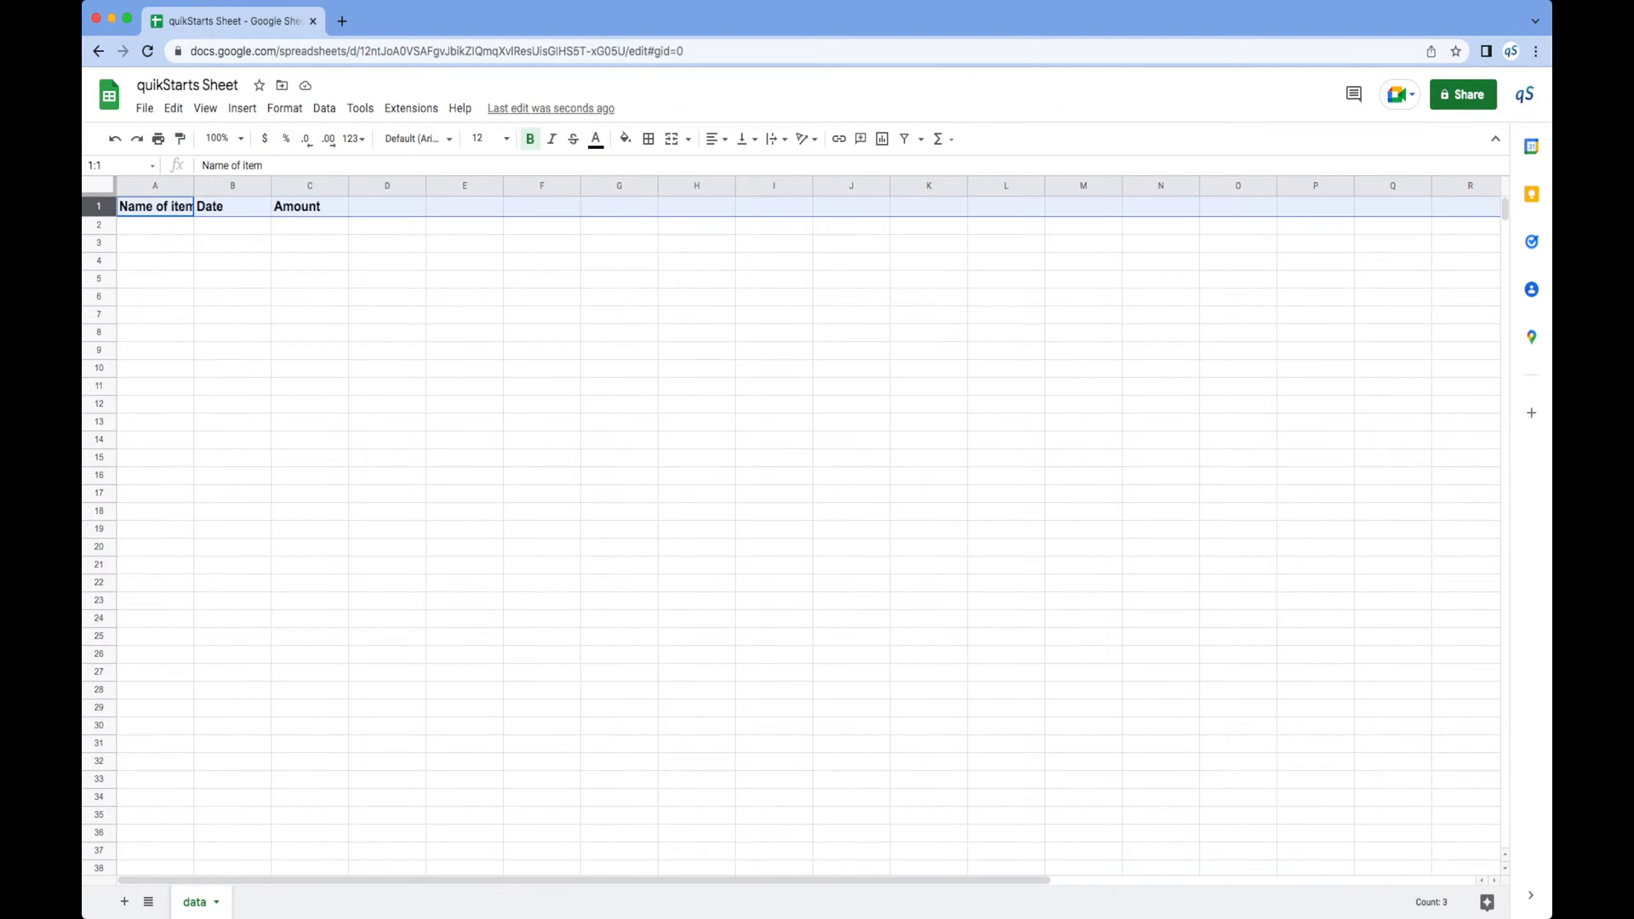
click(154, 226)
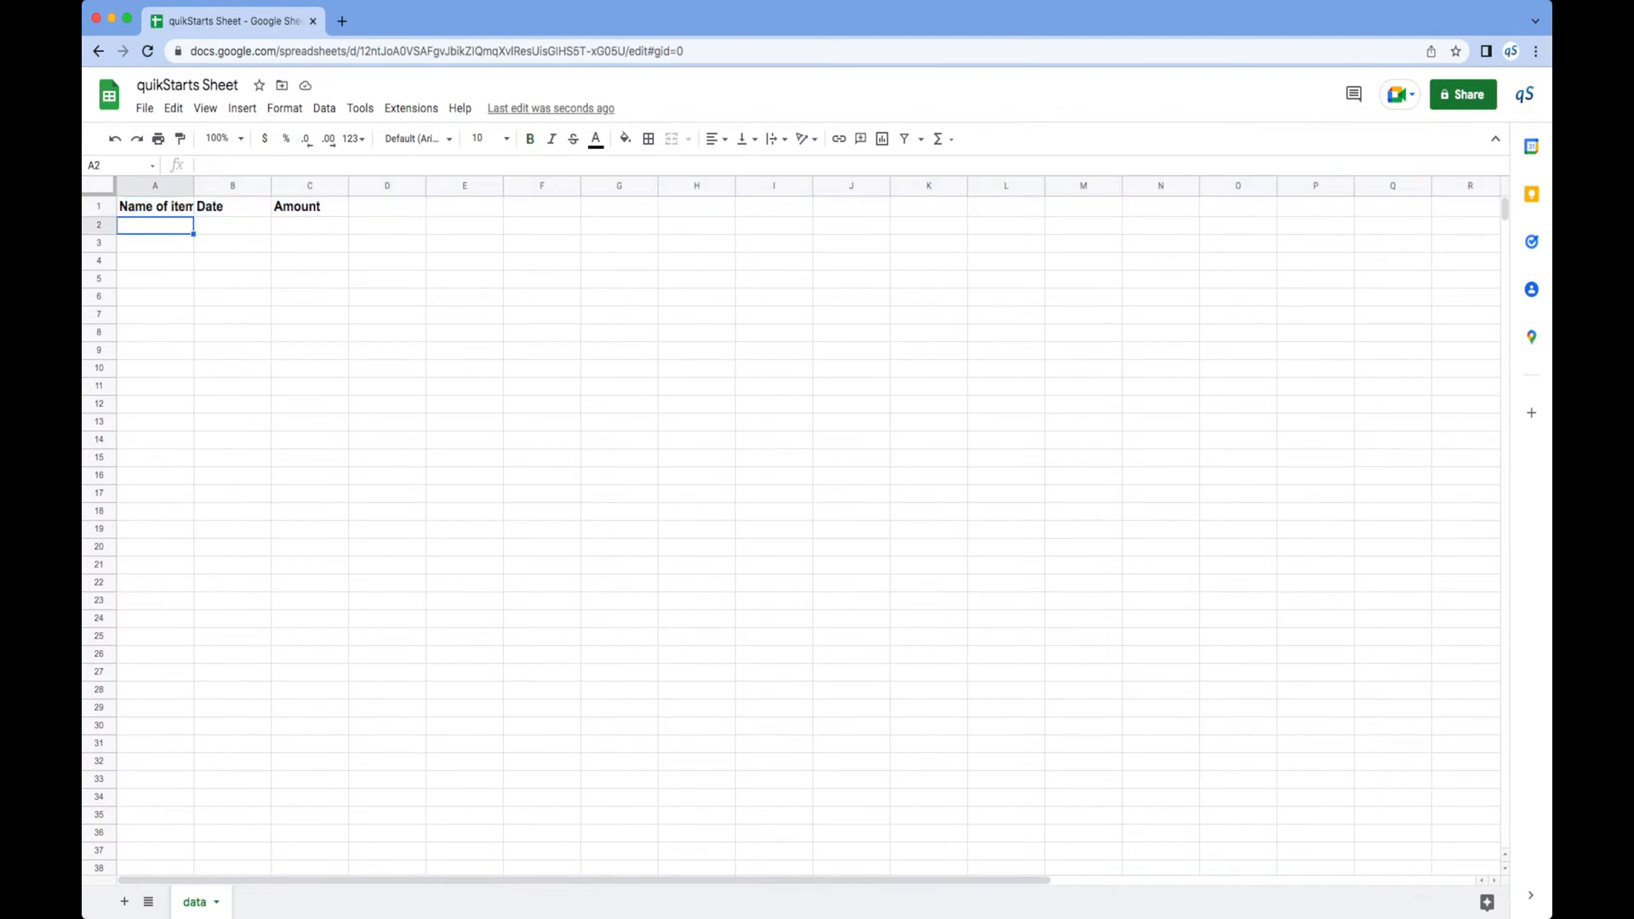
click(155, 207)
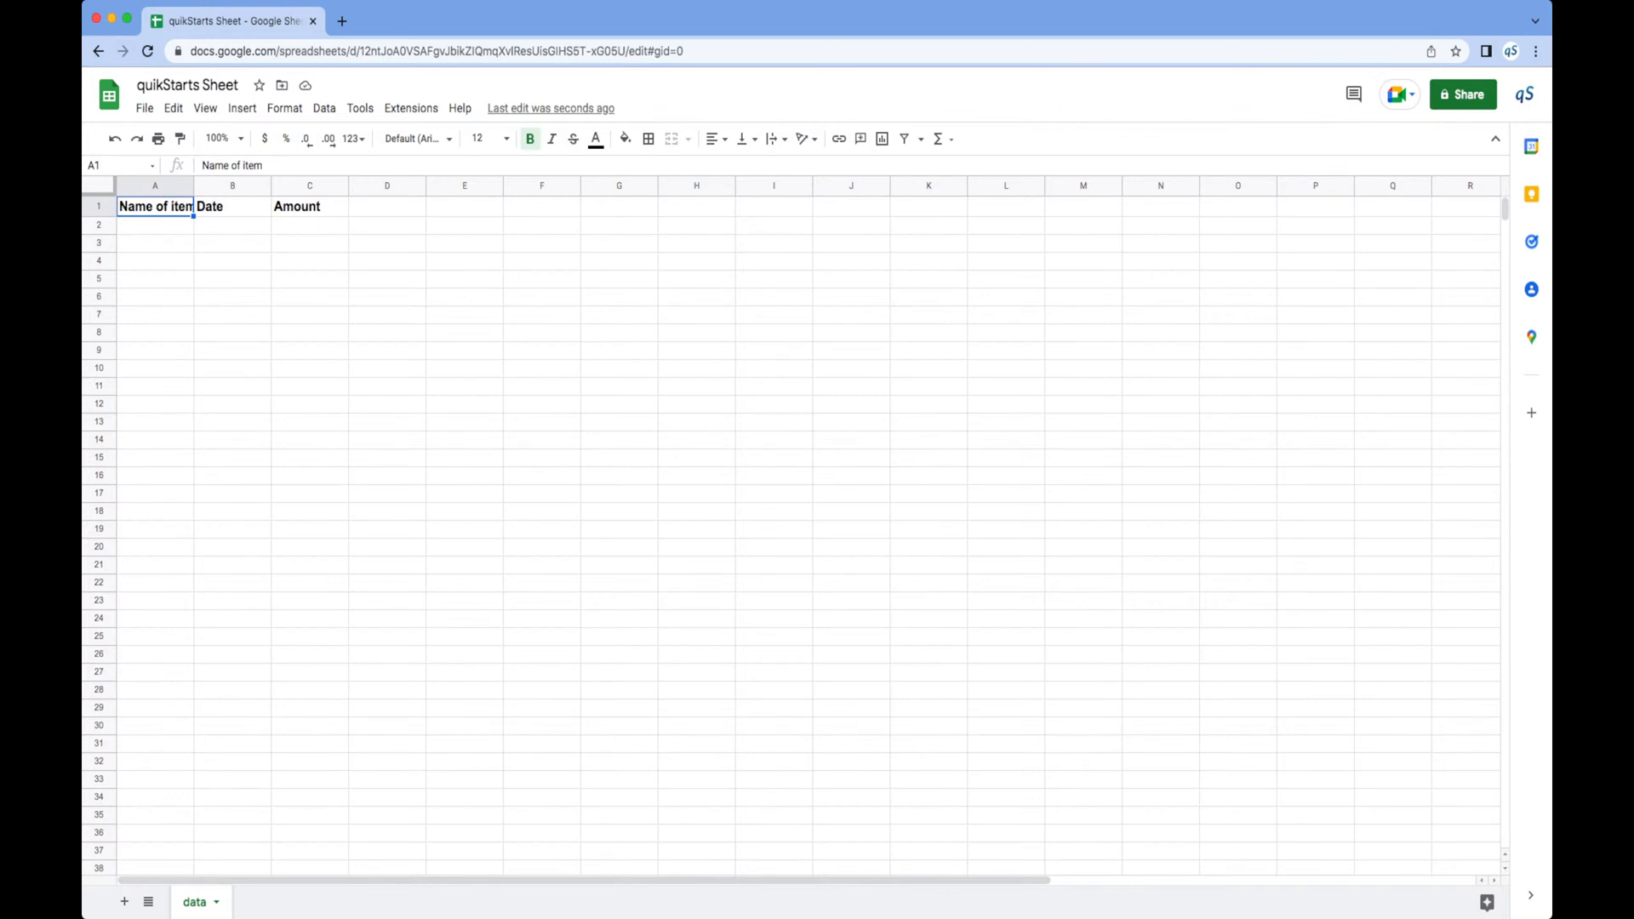
Widen column A slightly so the "Name of item" header in A1 fits inside its cell
click(155, 226)
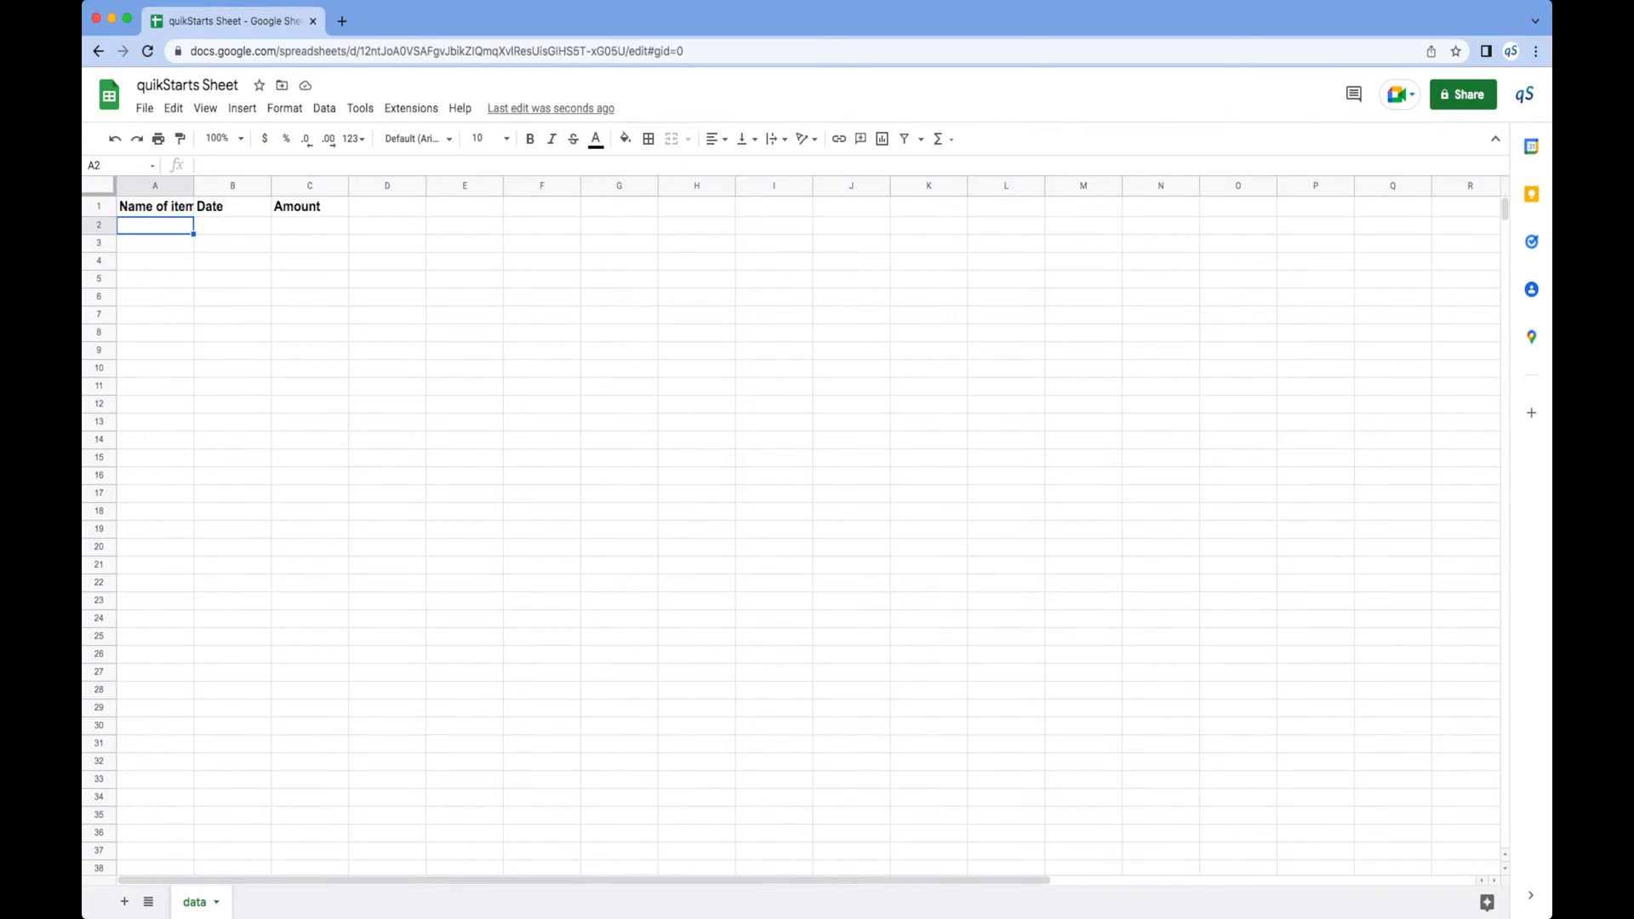
click(155, 207)
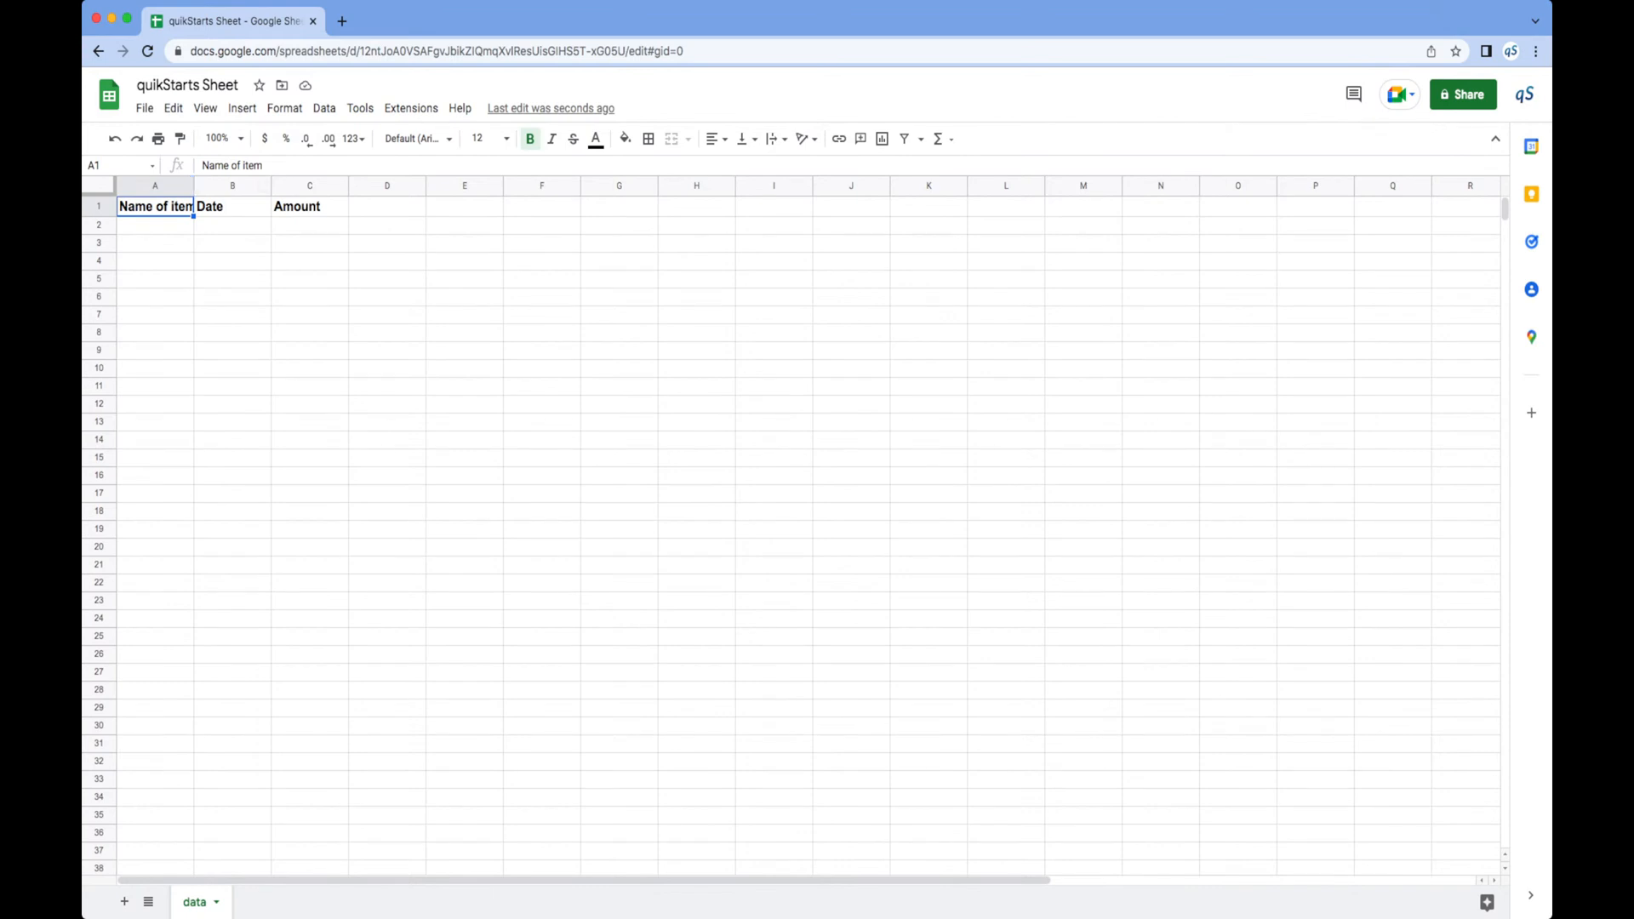
click(233, 226)
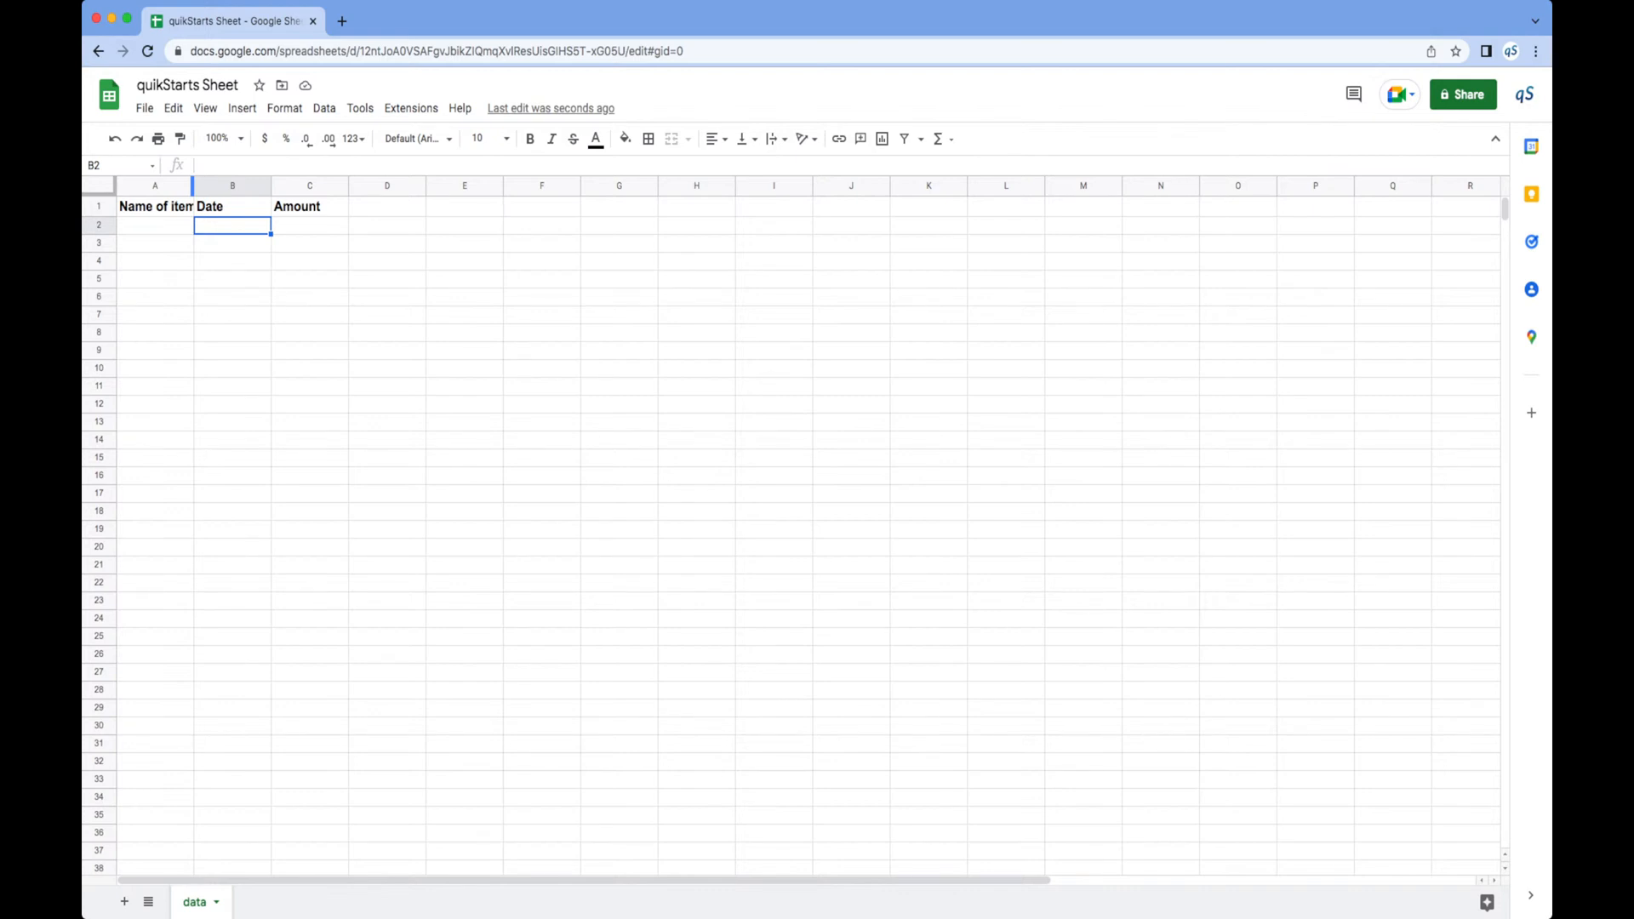
drag(192, 185, 198, 185)
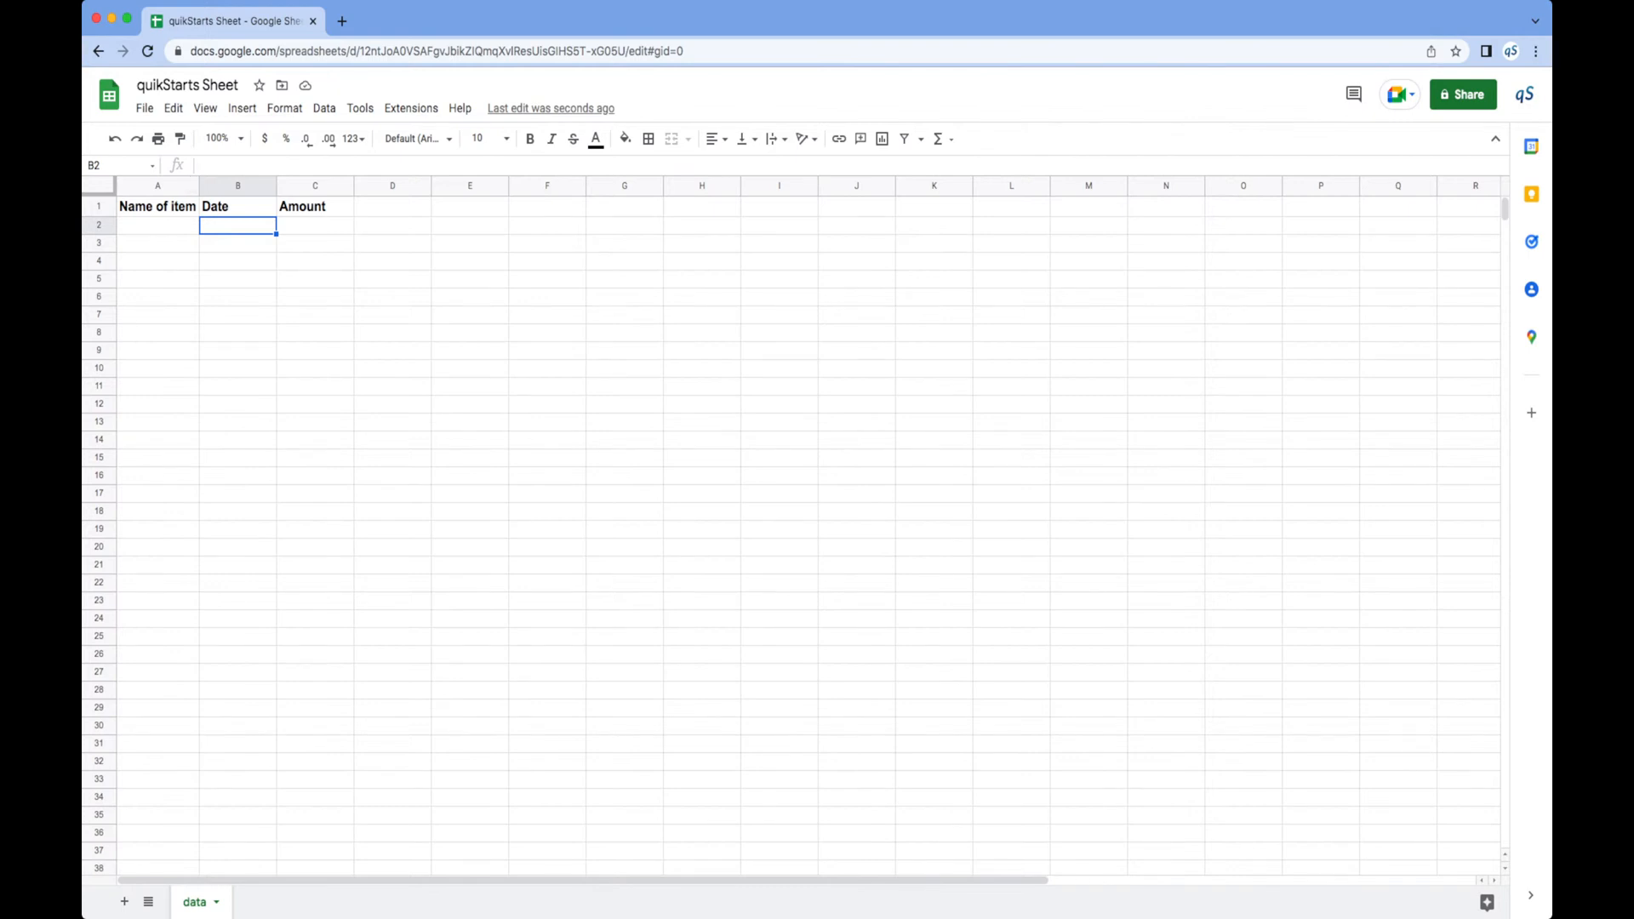
click(157, 207)
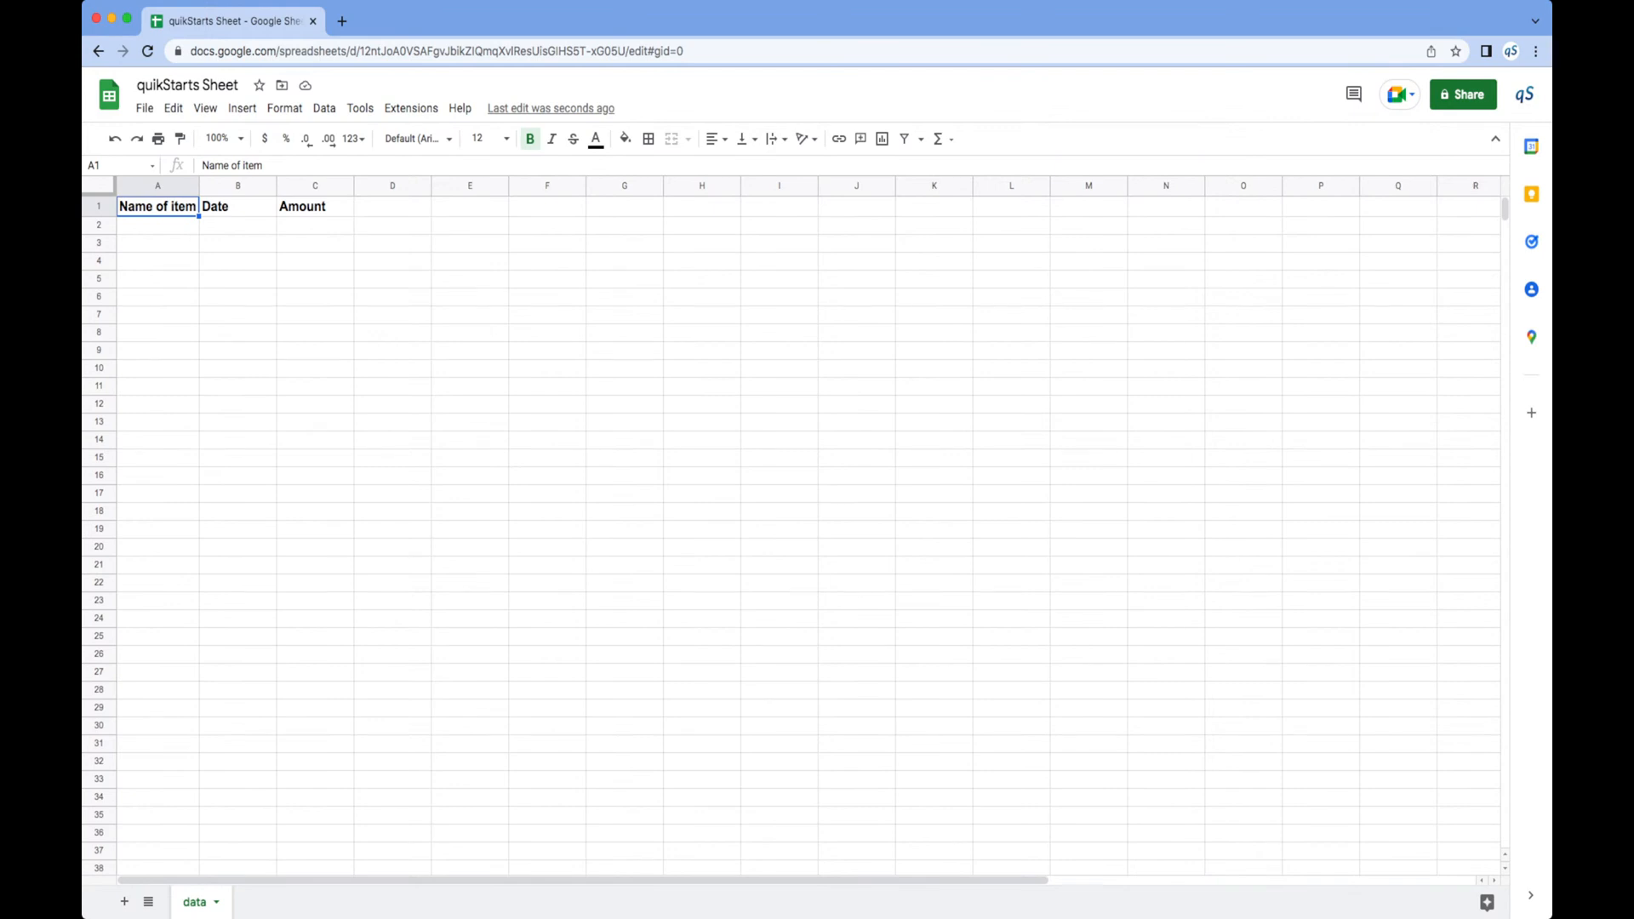
Fill cell A2 with the long filler paragraph starting "Shank tenderloin turducken ball tip doner" and ending "corned beef strip steak shoulder."
double_click(158, 225)
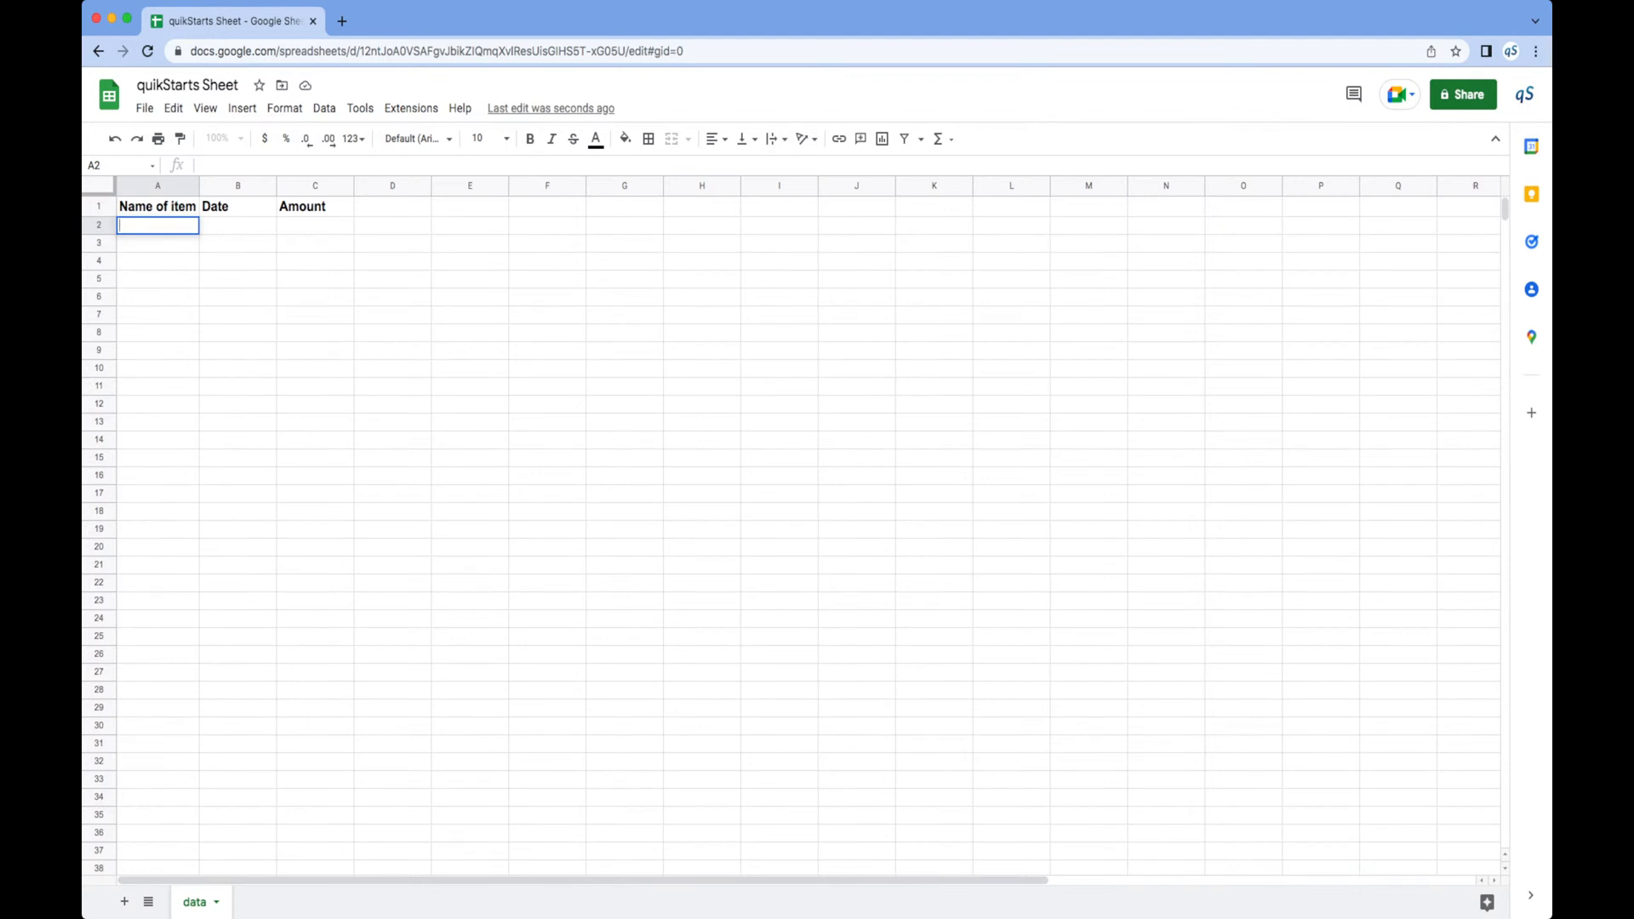
text(Shank tenderloin turducken ball tip doner, strip steak kevin salami. Venison short loin swine corned beef kielbasa. Prosciutto pork boudin meatloaf flank ground round swine landjaeger ham hock filet mignon tri-tip pig. Ribeye pig boudin meatball, corned beef short loin kielbasa. Tri-tip pig beef ribs tenderloin pork pancetta pork chop brisket doner buffalo tail. Short ribs kielbasa corned beef strip steak shoulder.)
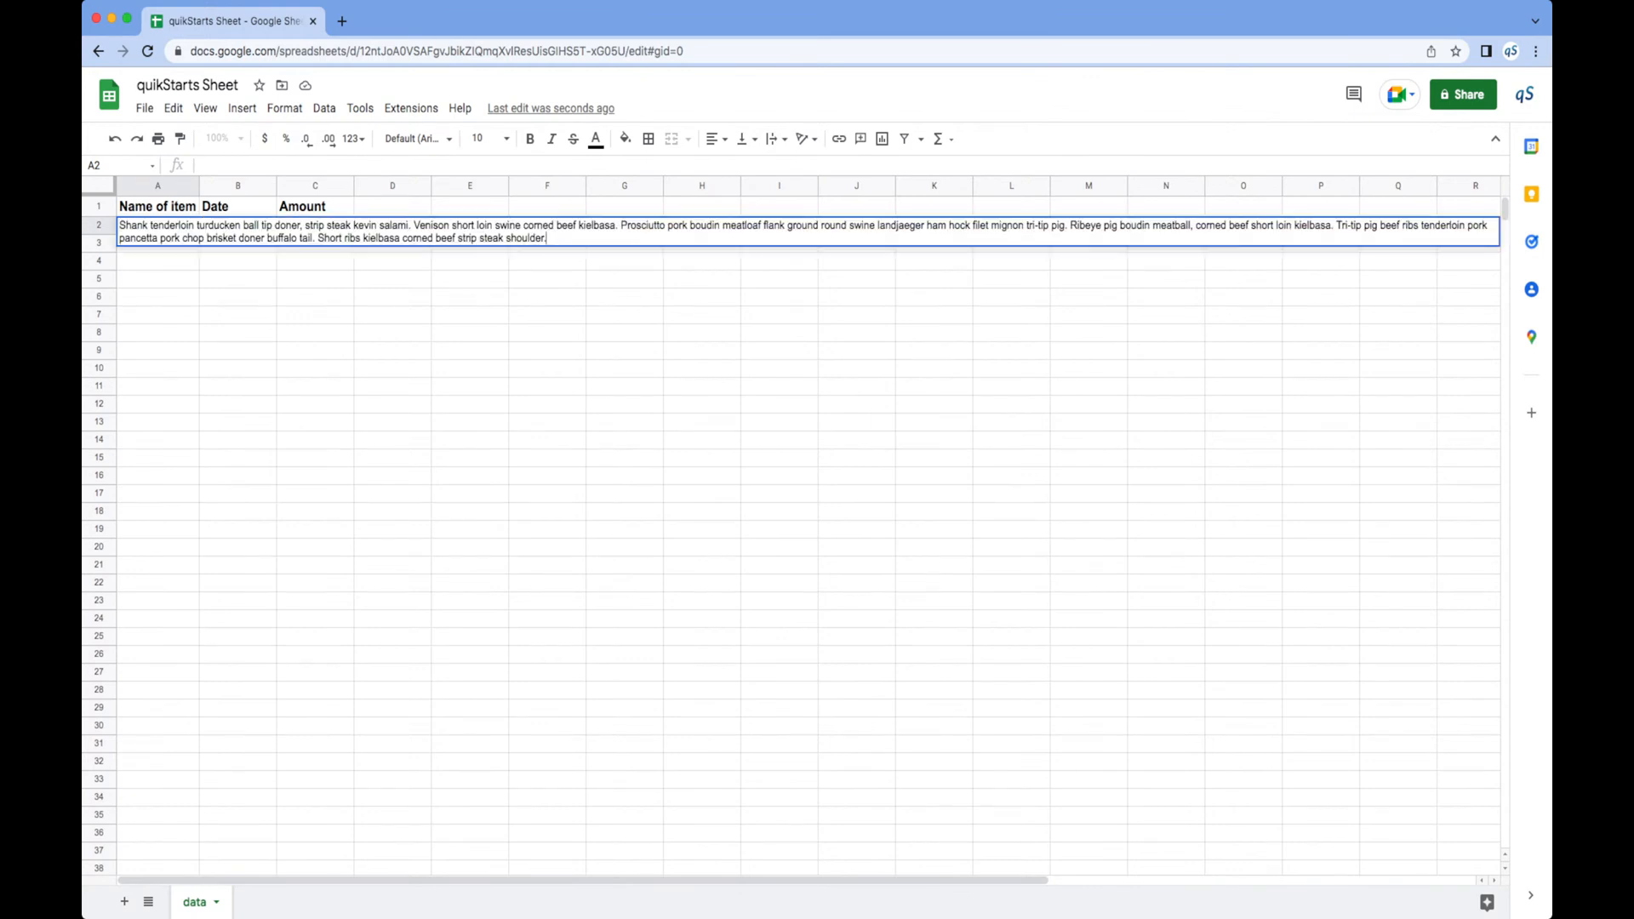
click(314, 351)
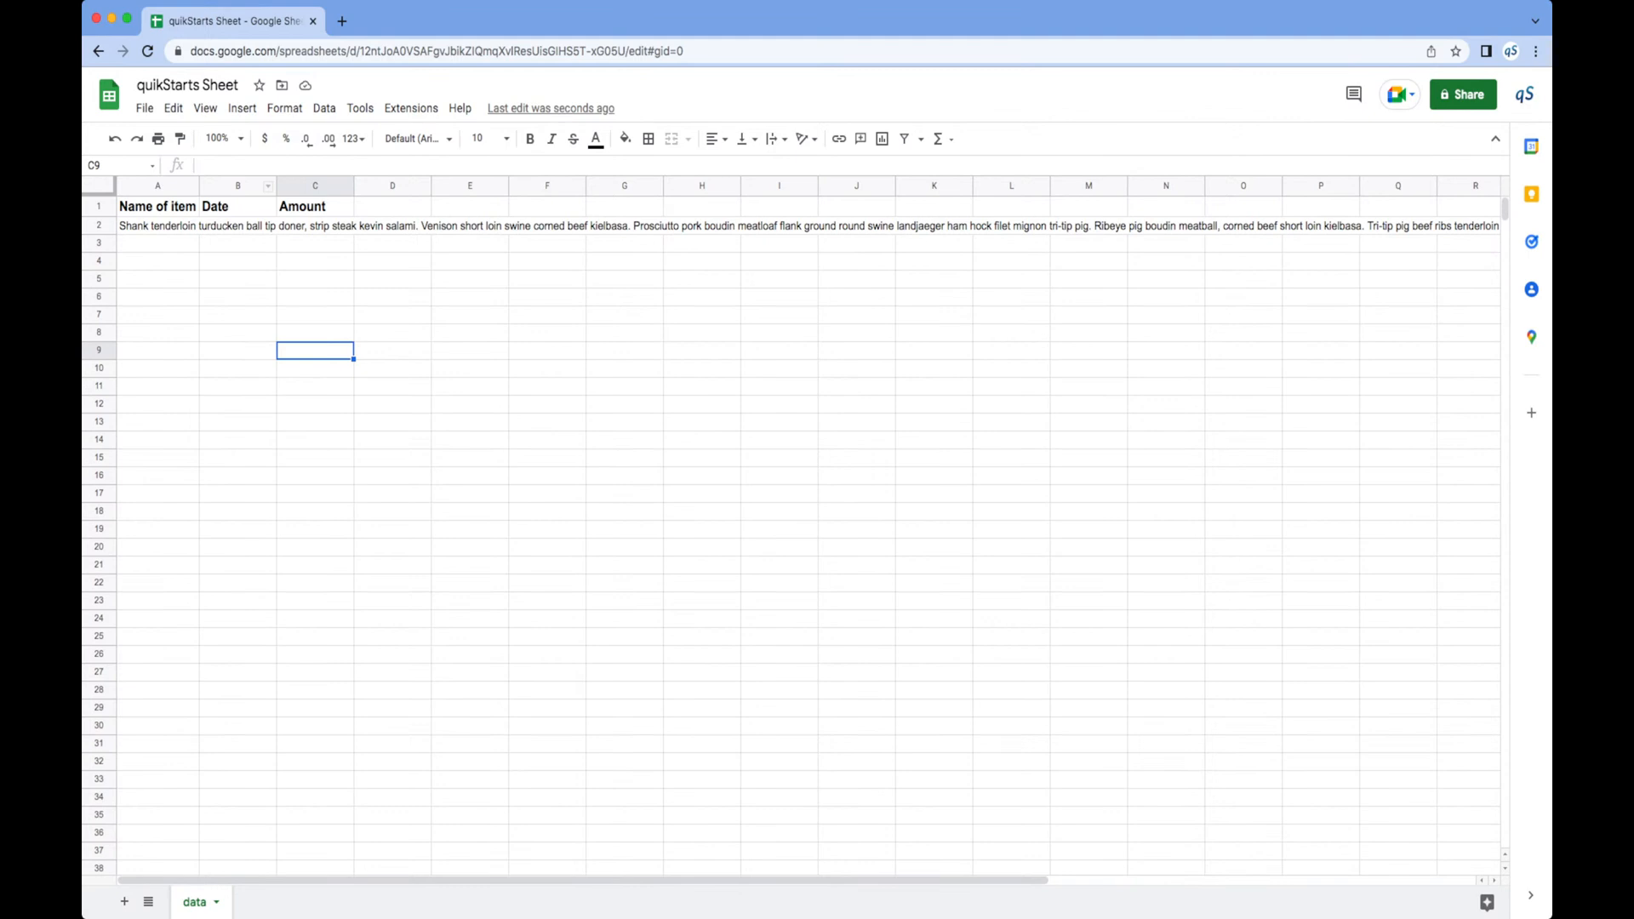
Examine how far the long text in A2 spills across the neighbouring columns of row 2
click(238, 185)
click(315, 186)
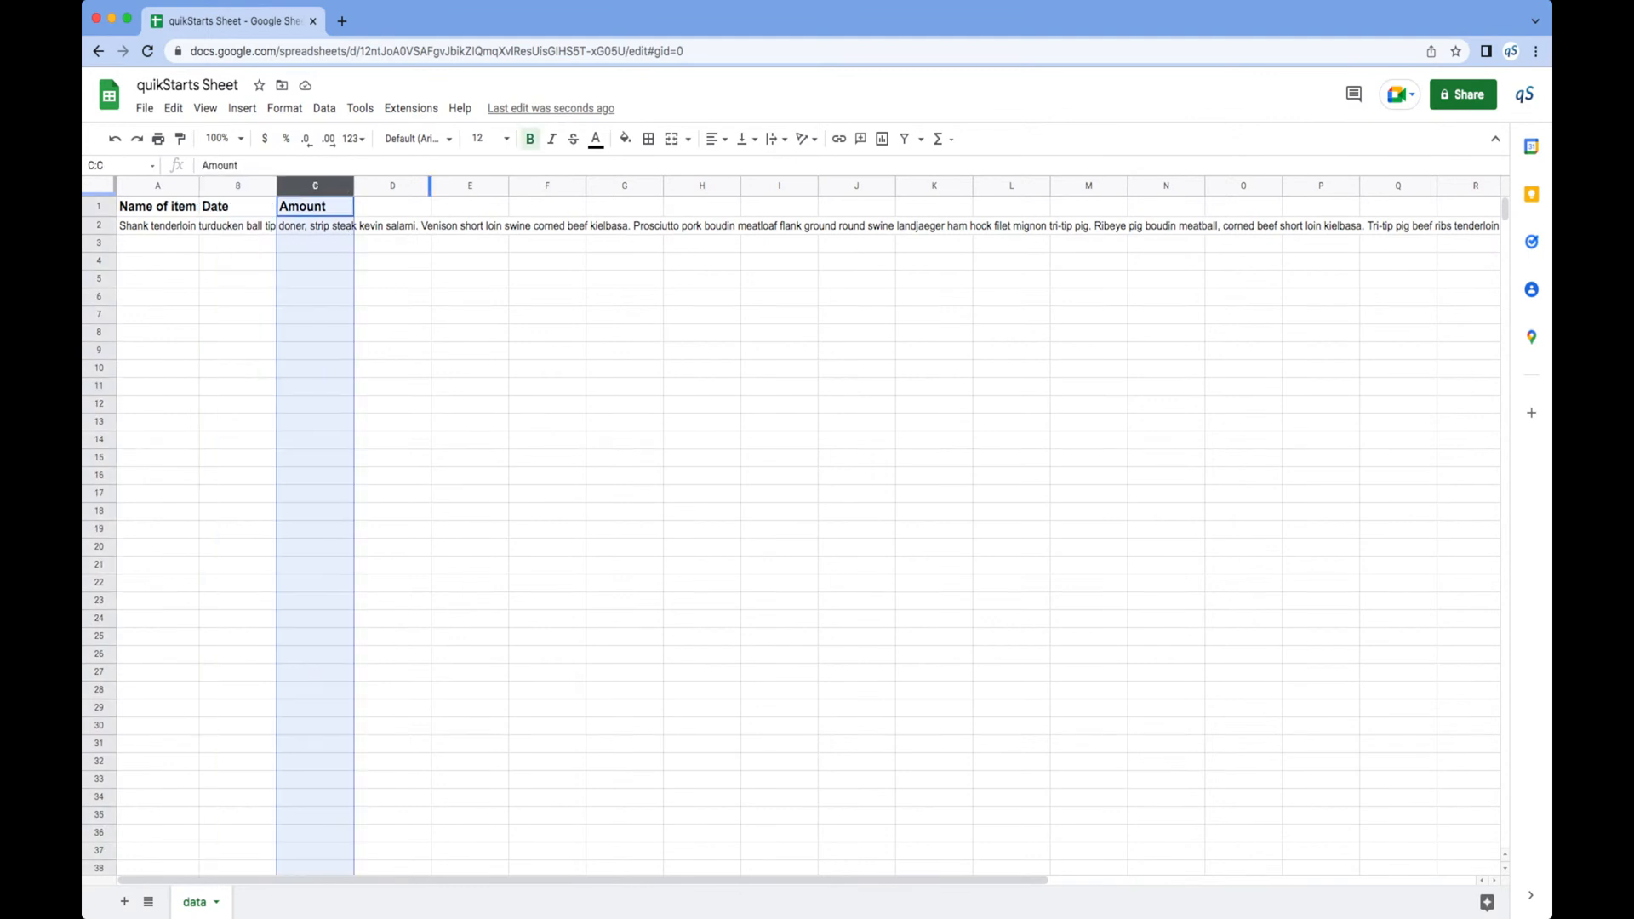
scroll(808, 510, right, 10)
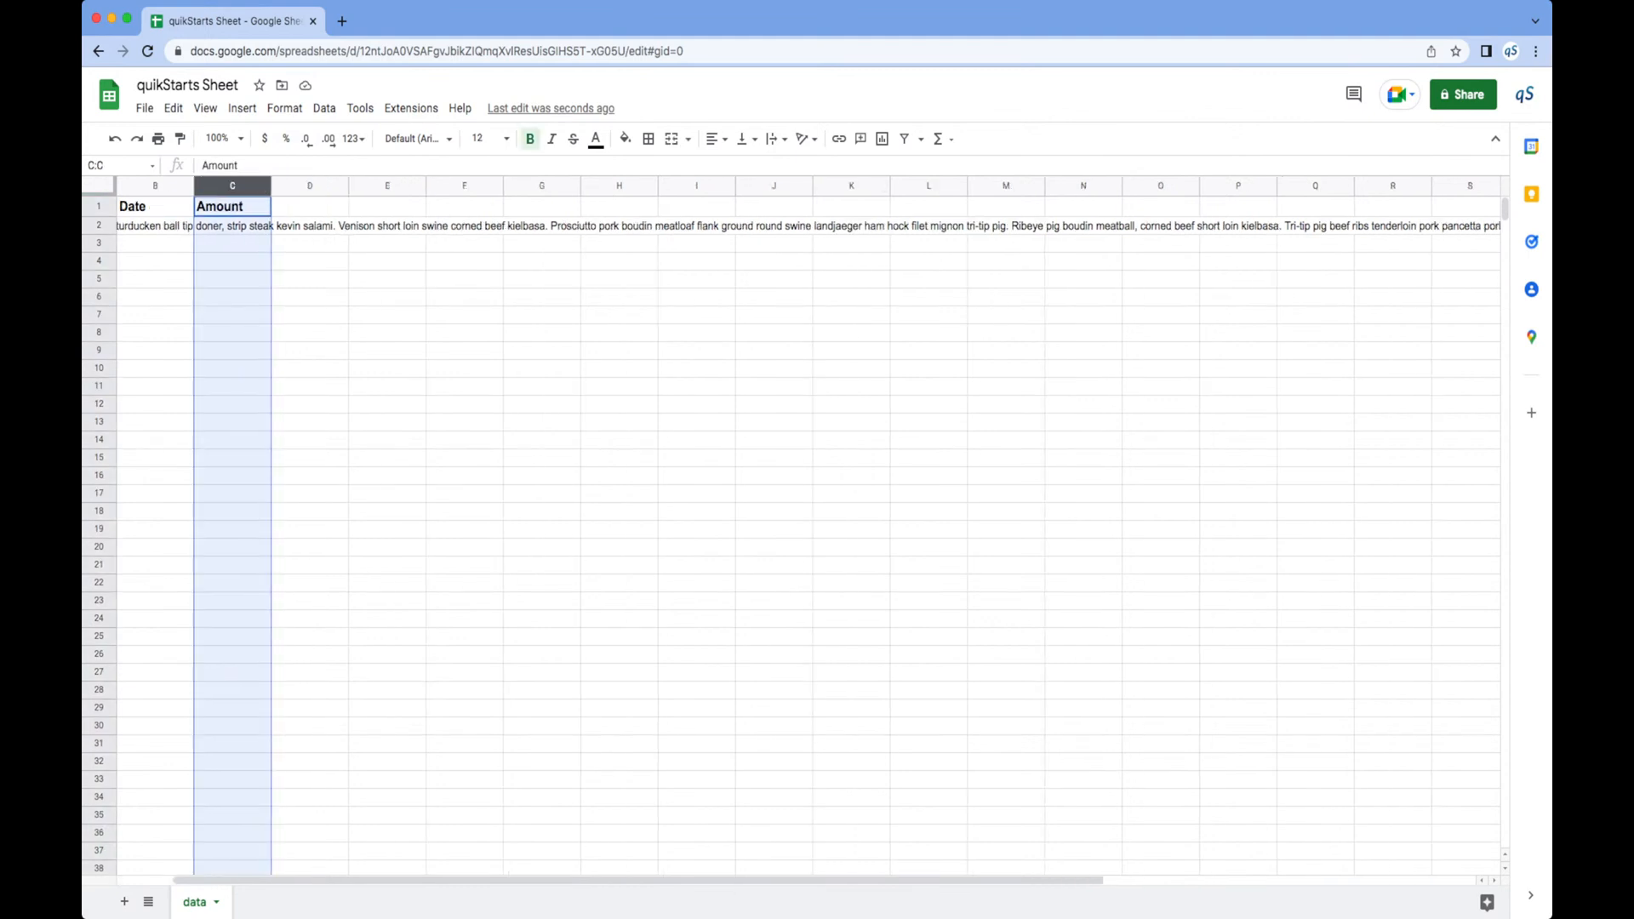
scroll(808, 511, right, 1)
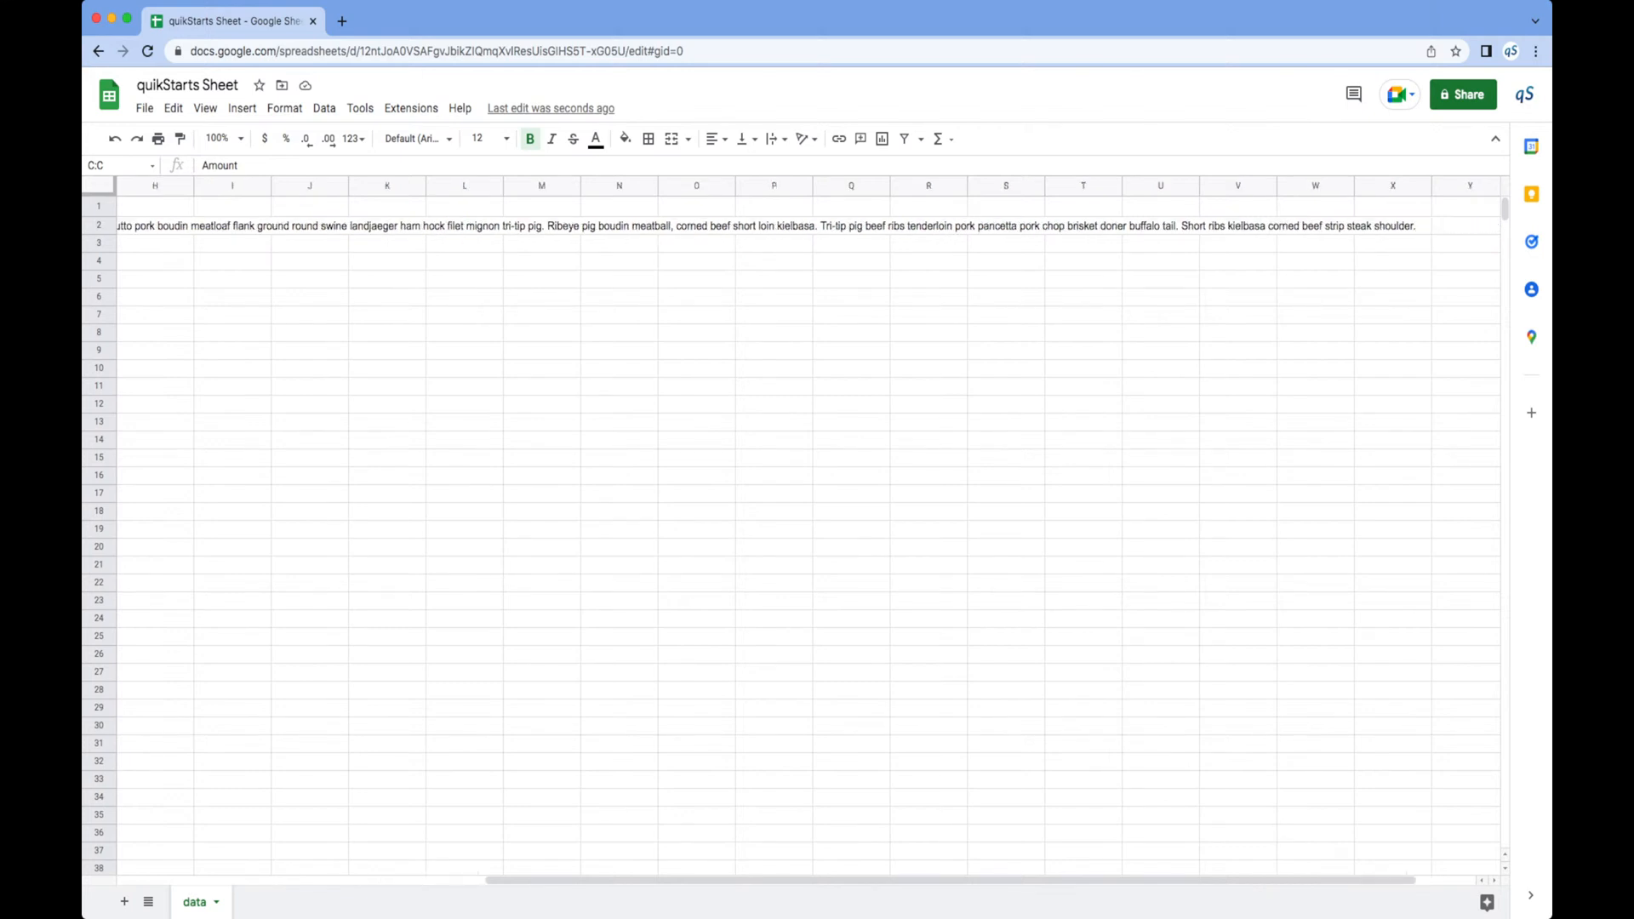
scroll(809, 511, right, 1)
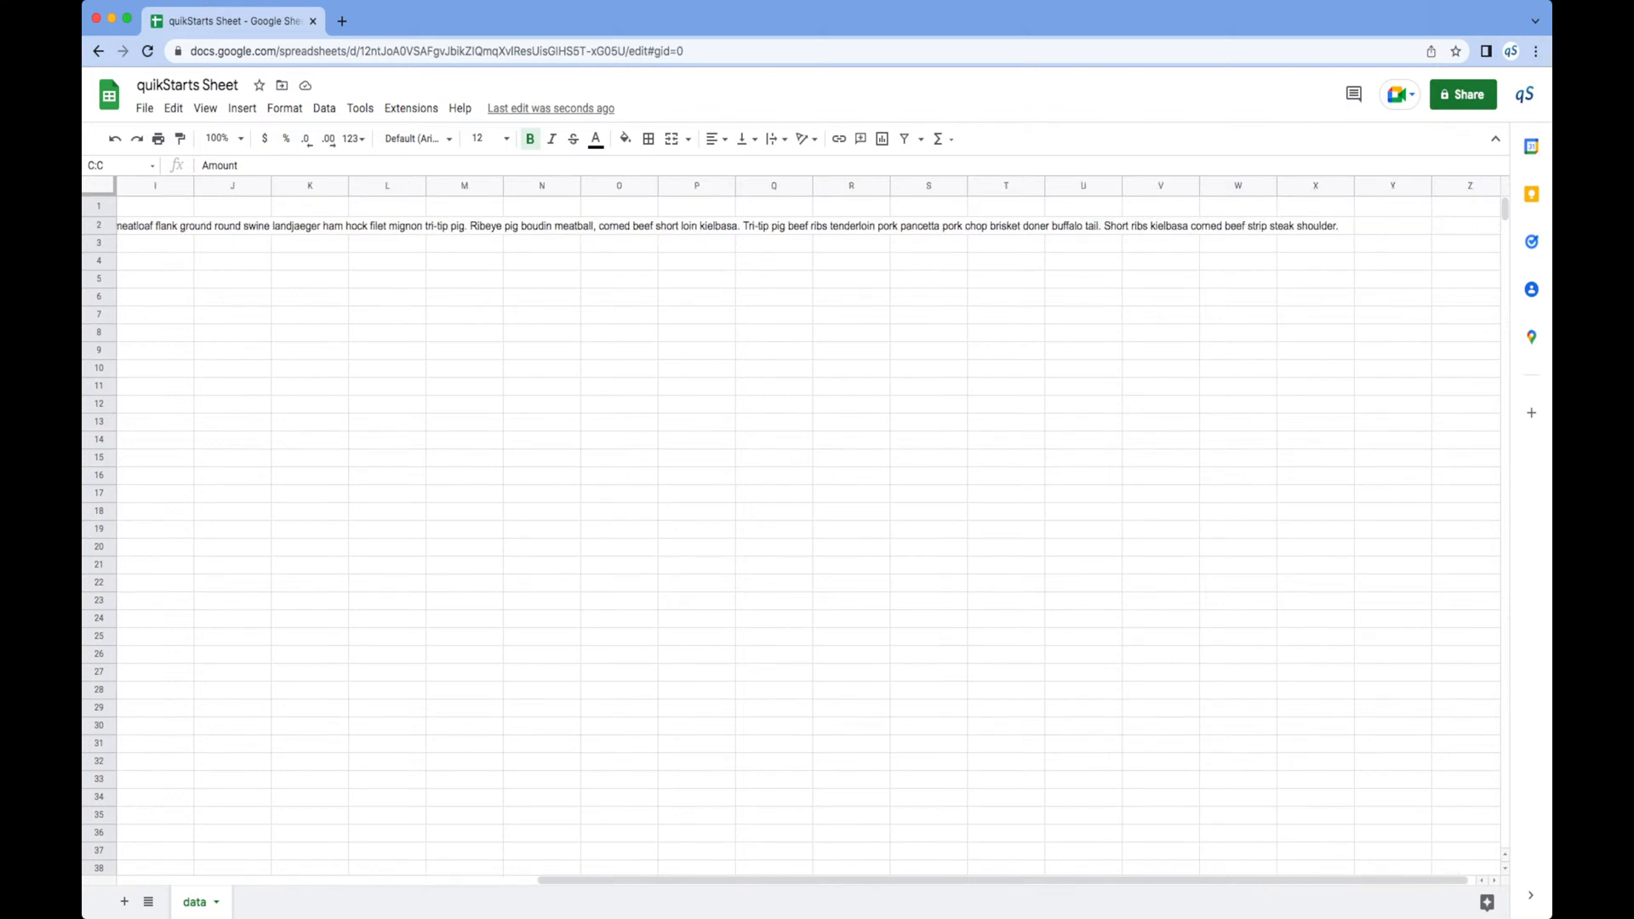
click(1315, 185)
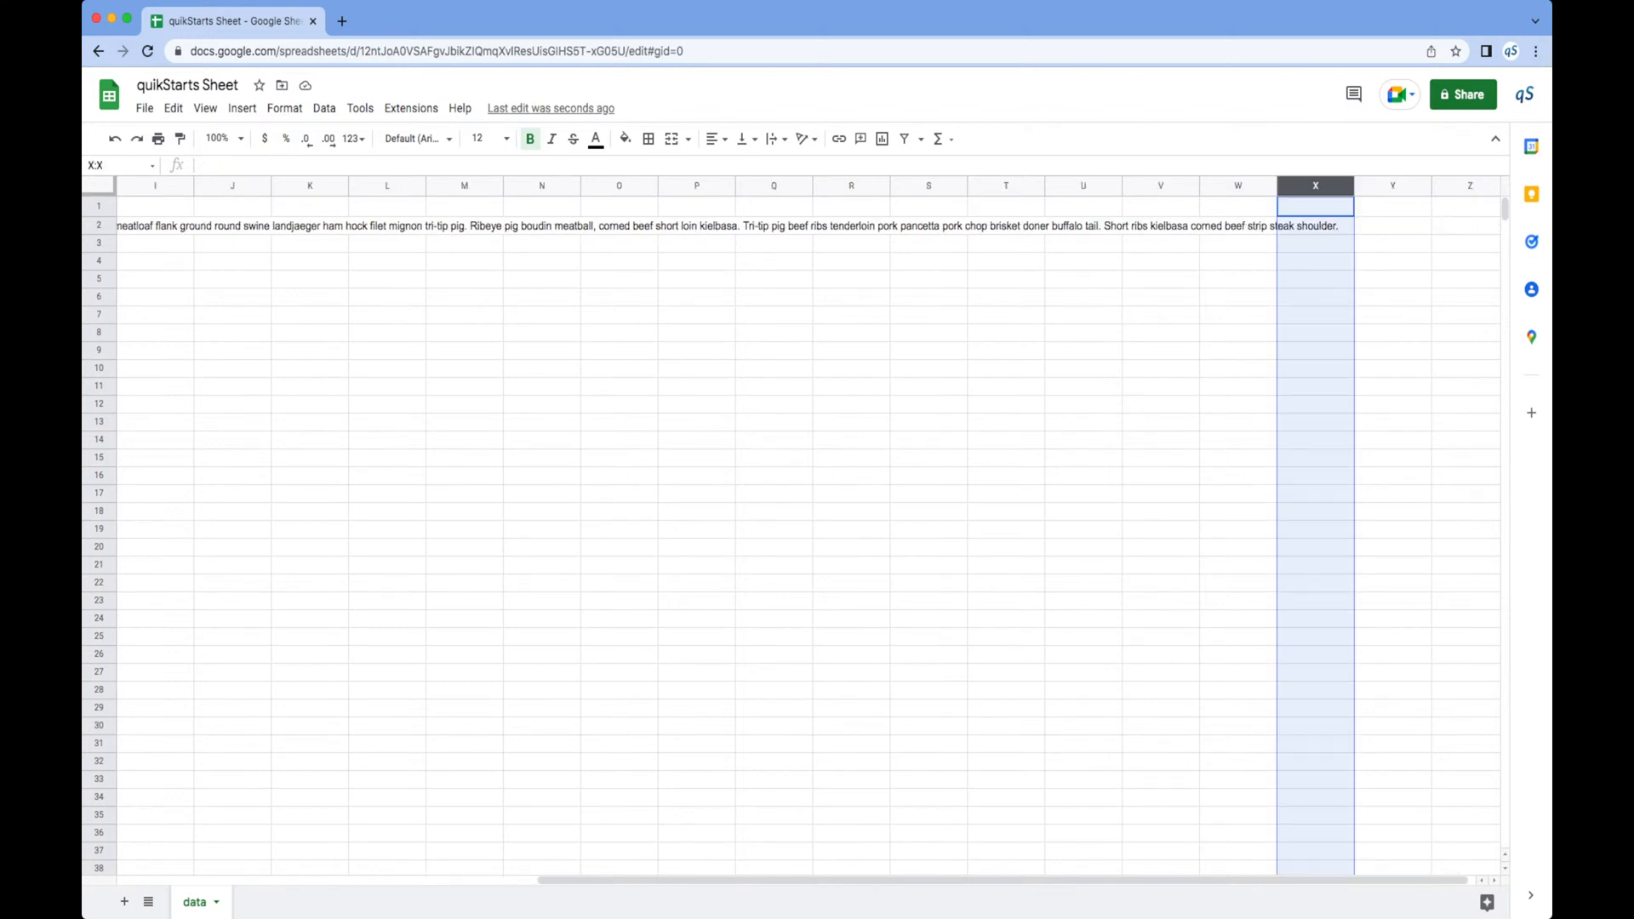
scroll(1315, 185, left, 8)
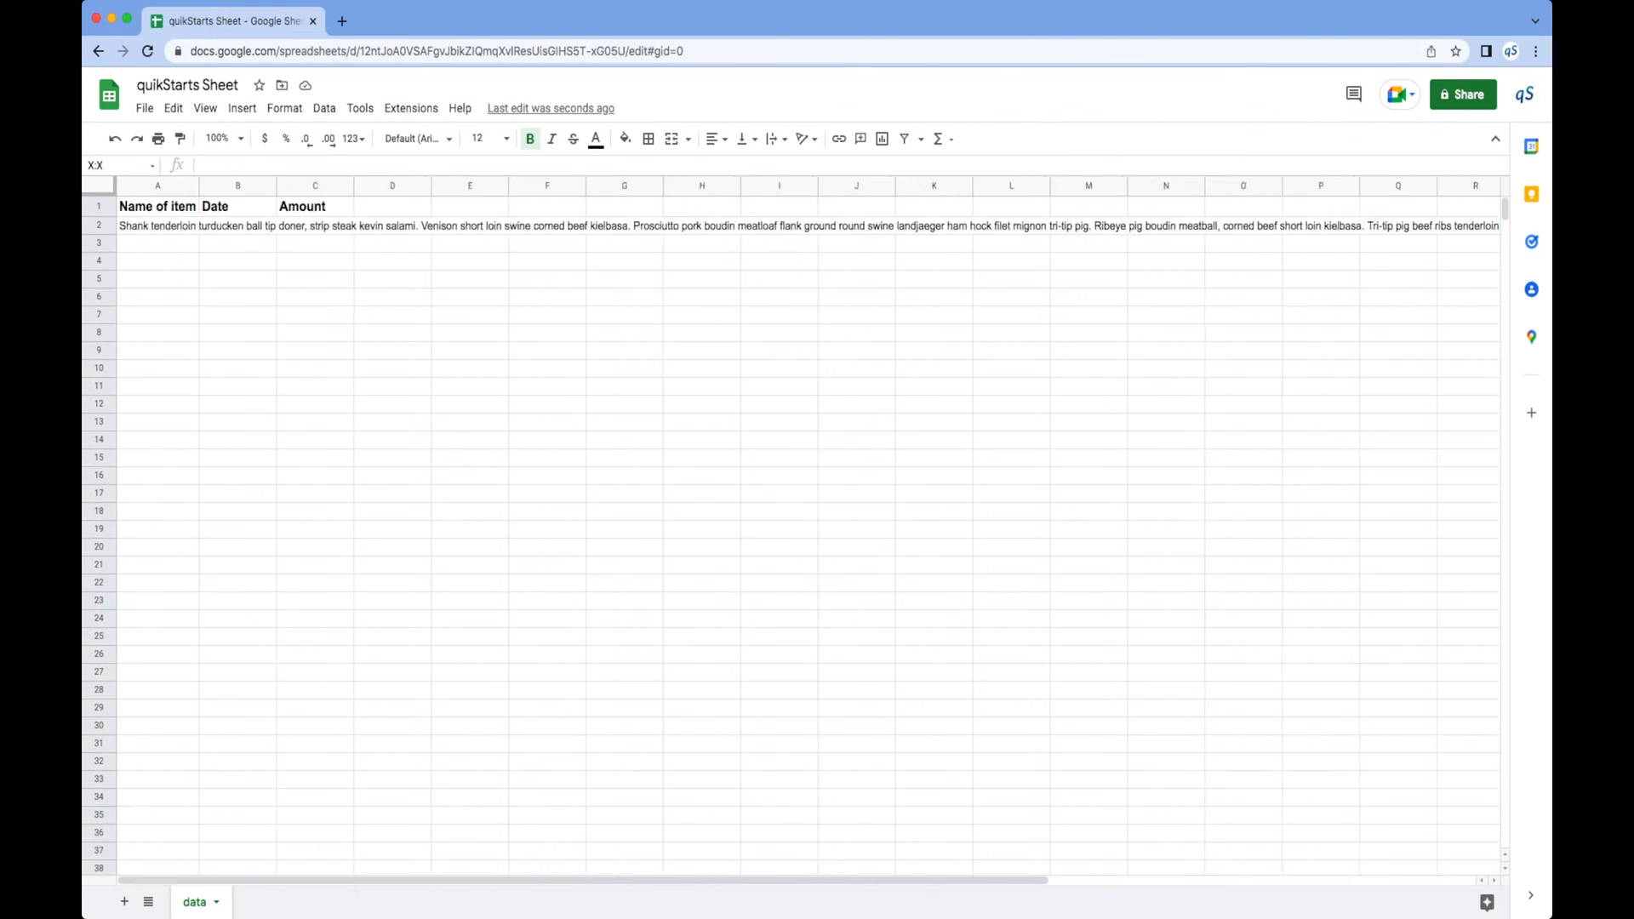
click(157, 225)
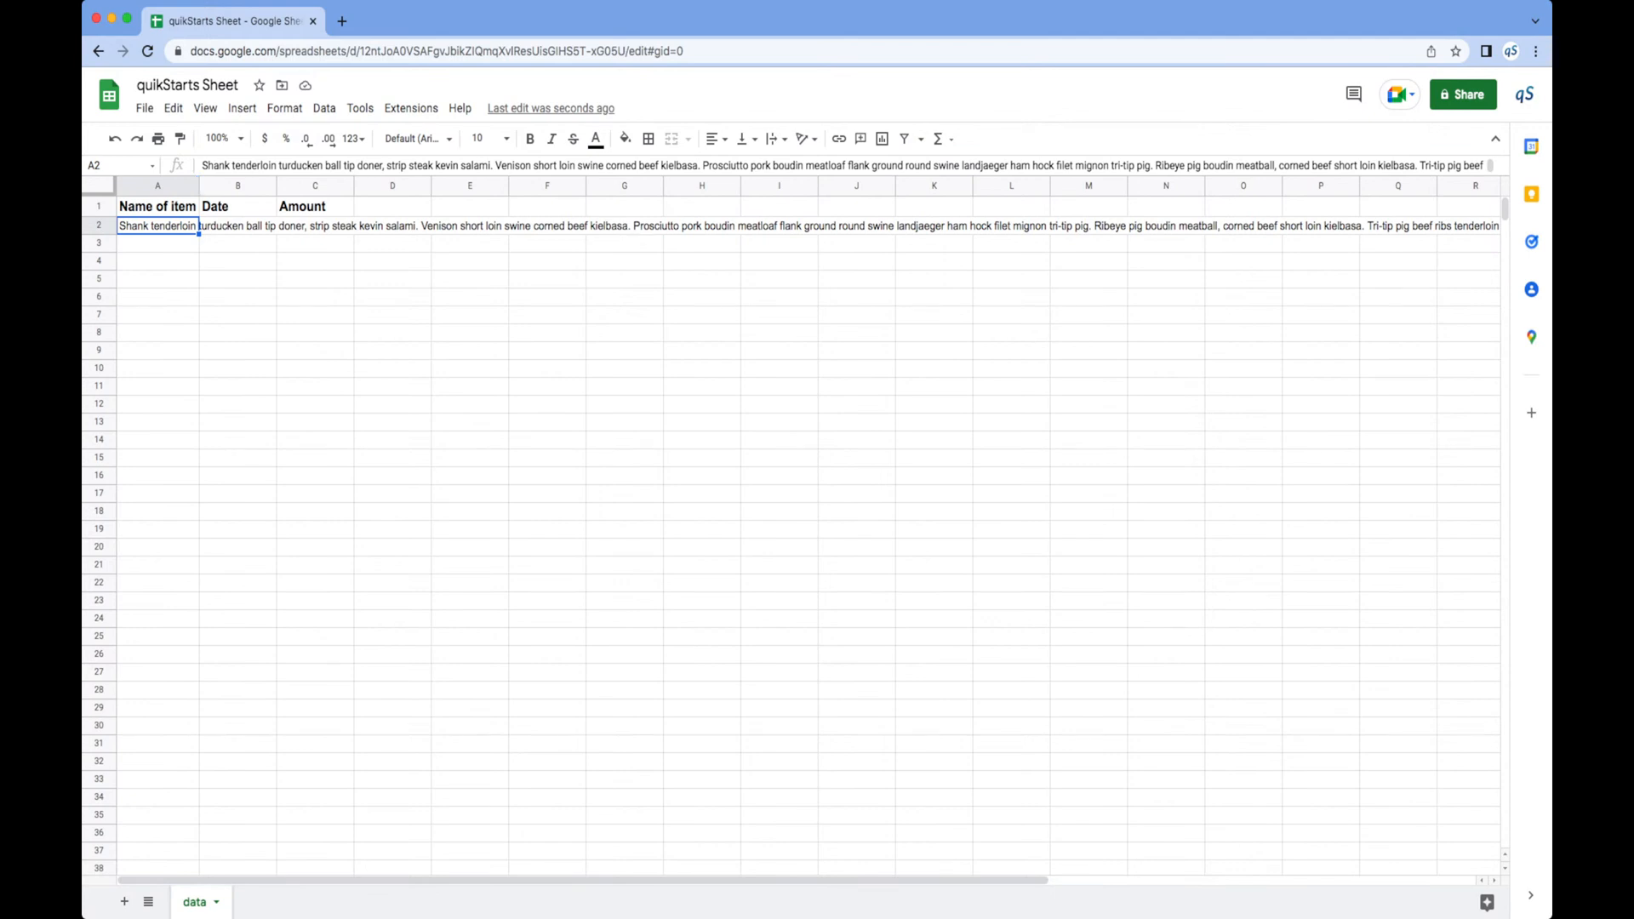
scroll(808, 527, right, 9)
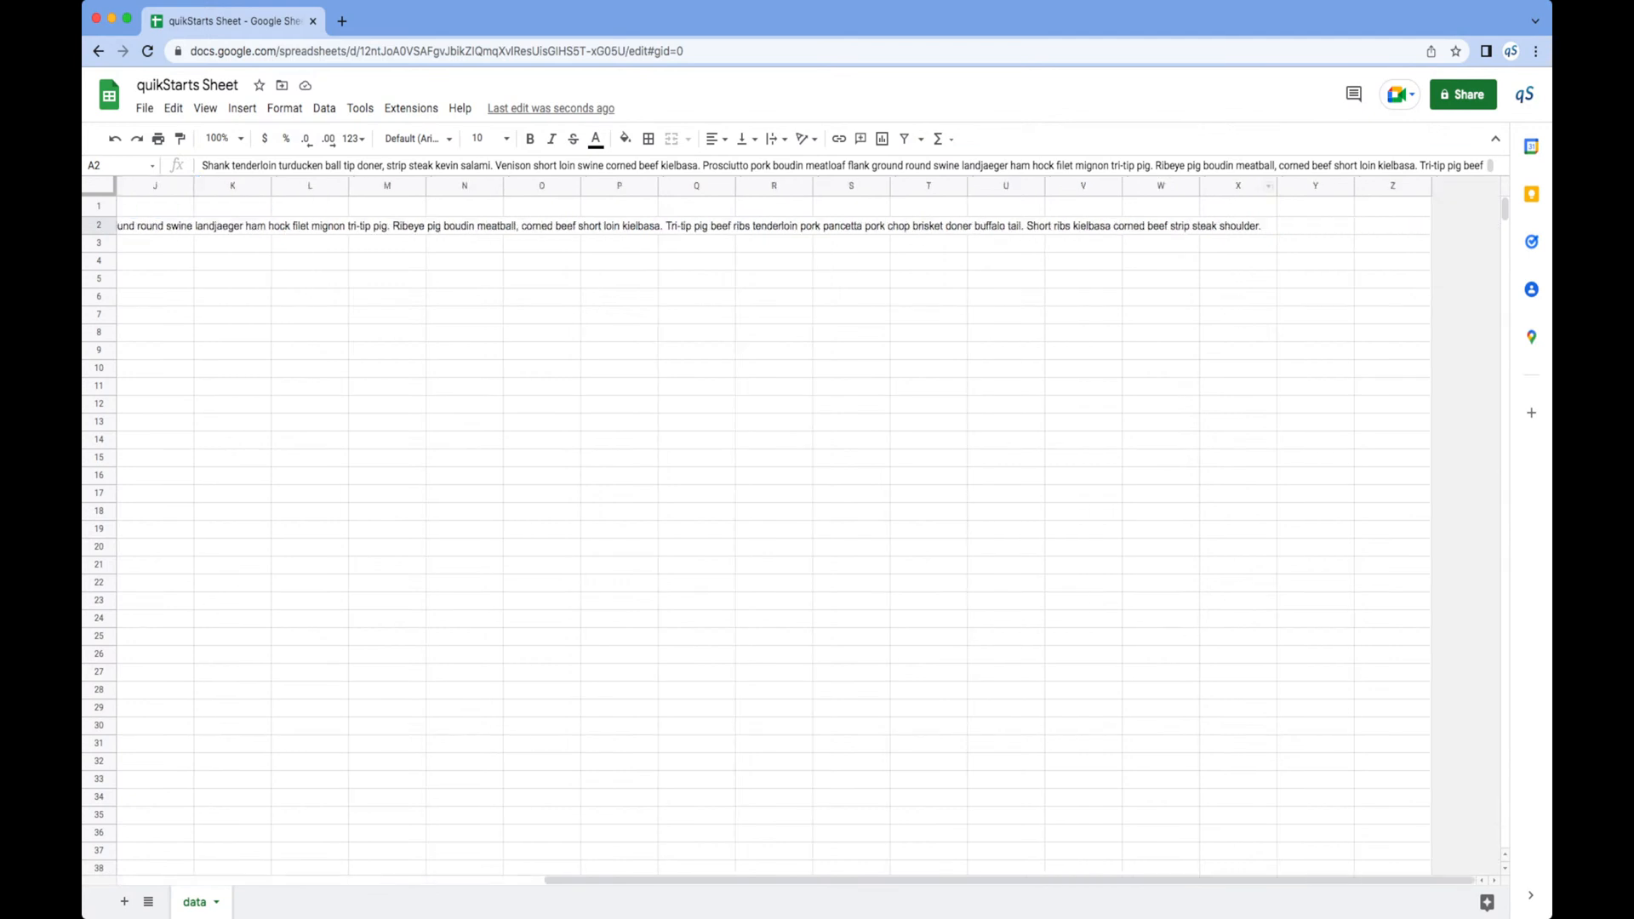
scroll(809, 528, left, 9)
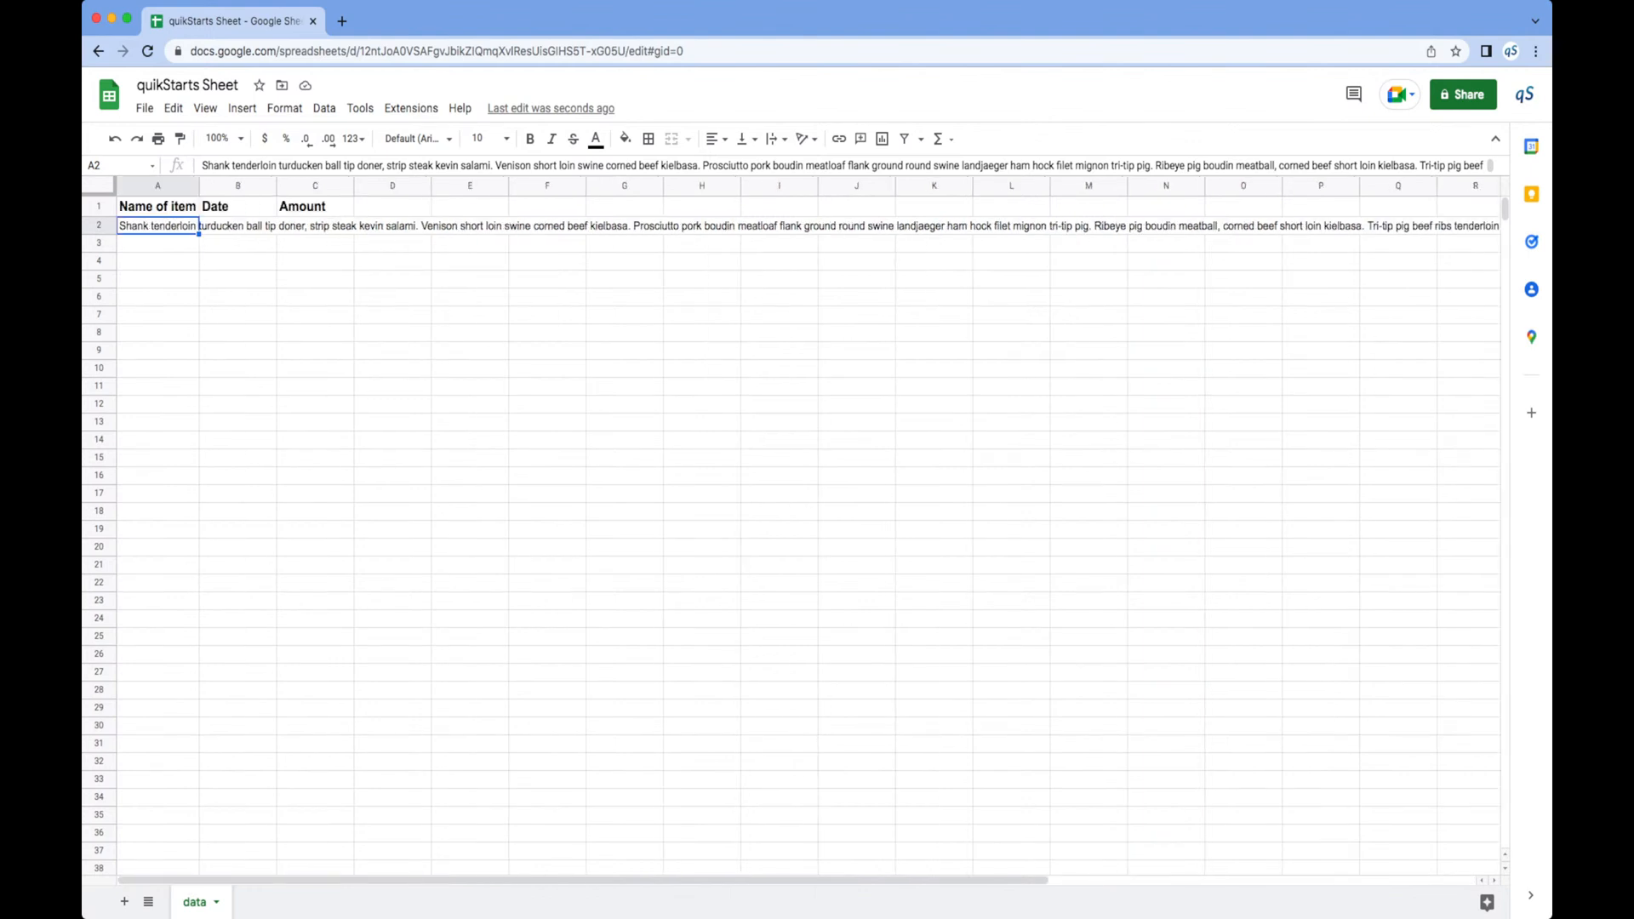
Set the text wrapping of cell A2 to Wrap
click(157, 185)
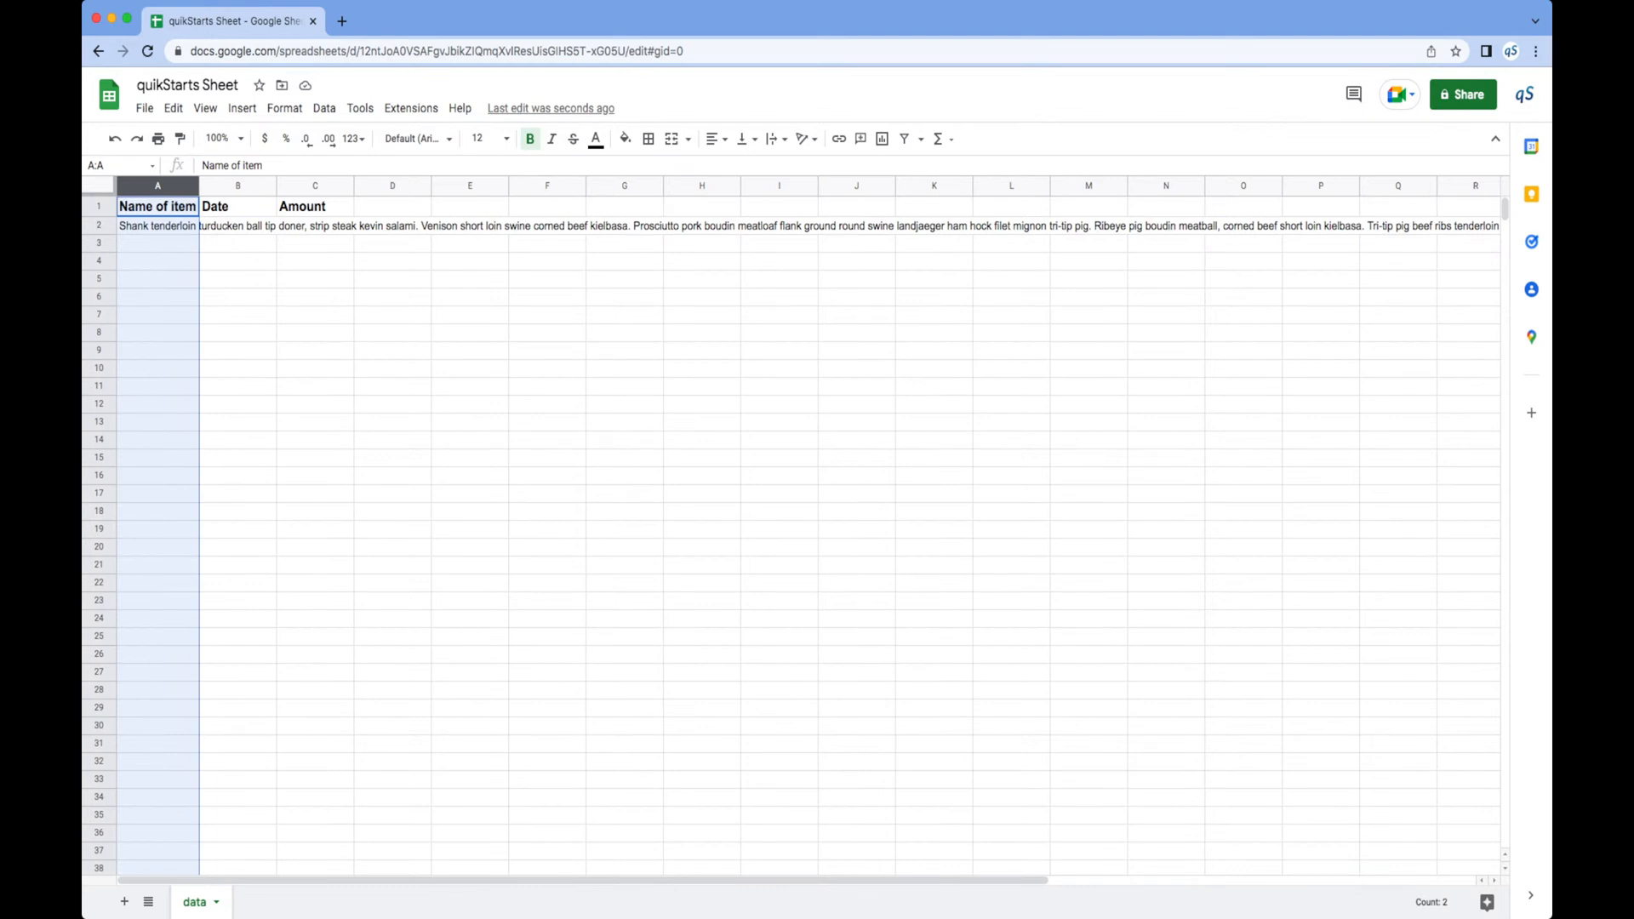
click(158, 226)
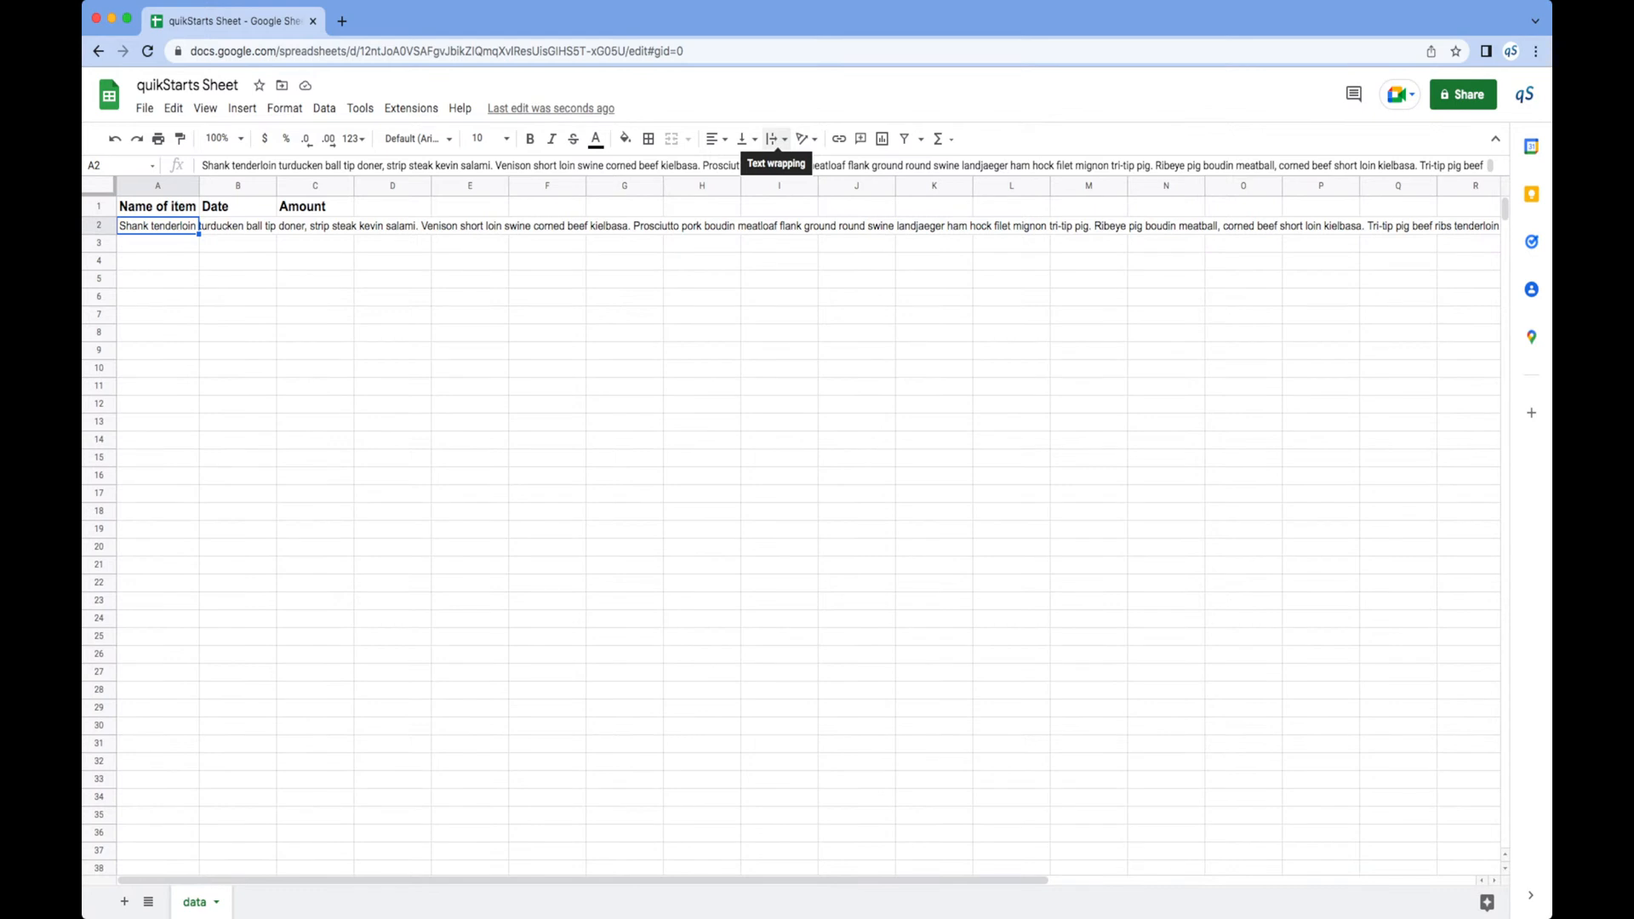
click(776, 139)
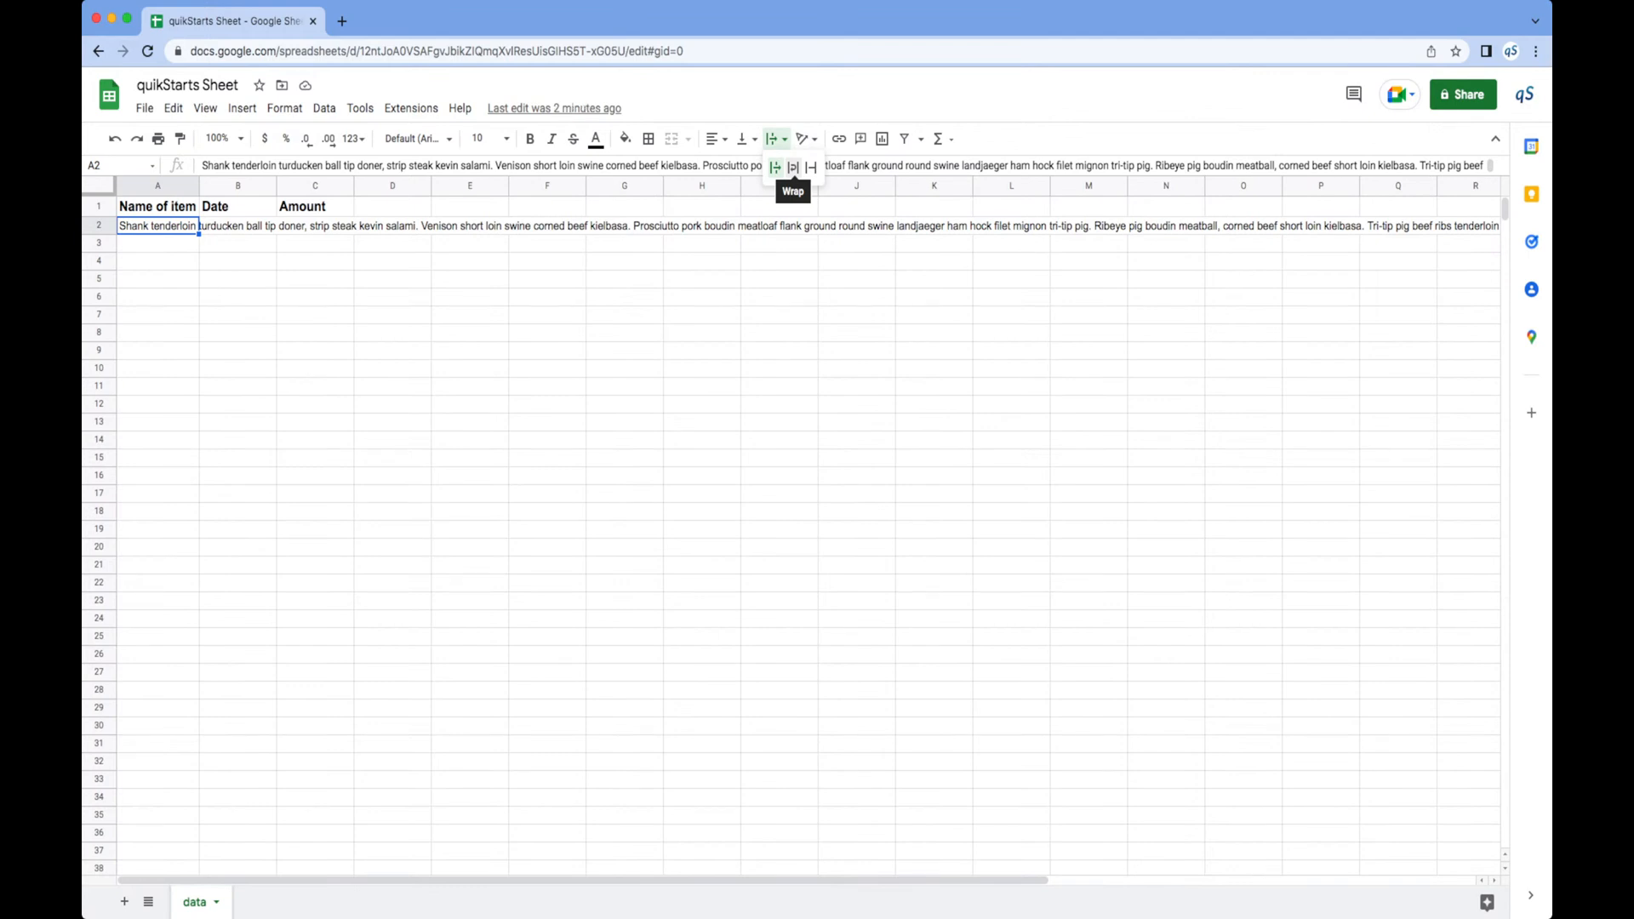
click(792, 167)
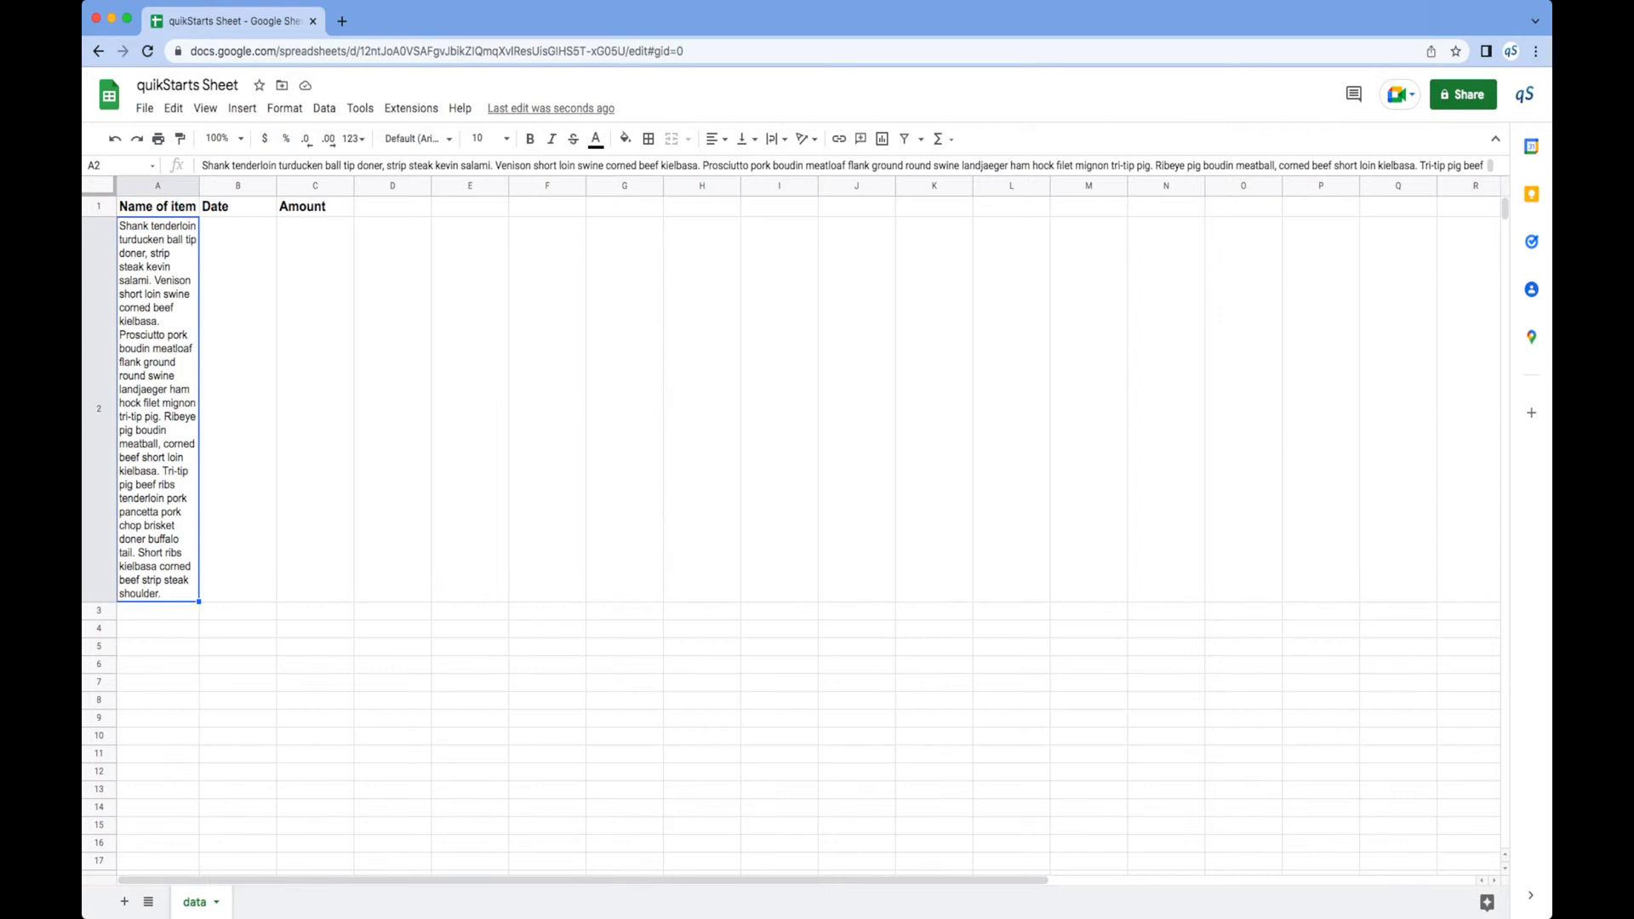
Widen column A to about two and a half times its width so the wrapped text in A2 takes fewer lines
drag(197, 185, 199, 185)
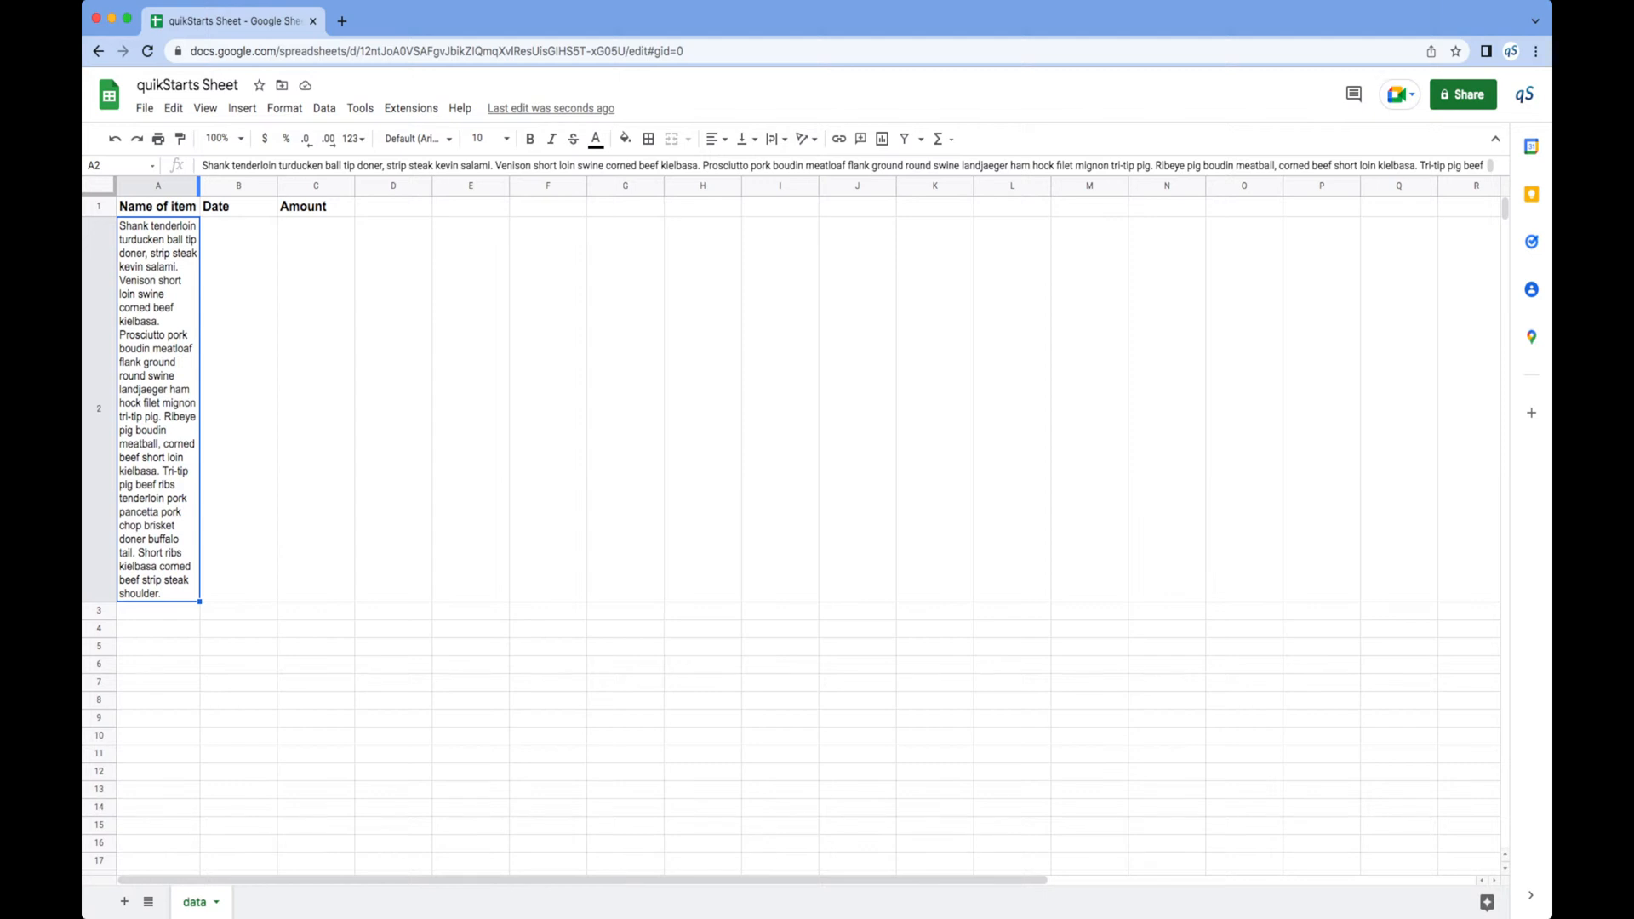
drag(199, 185, 235, 185)
drag(251, 186, 310, 186)
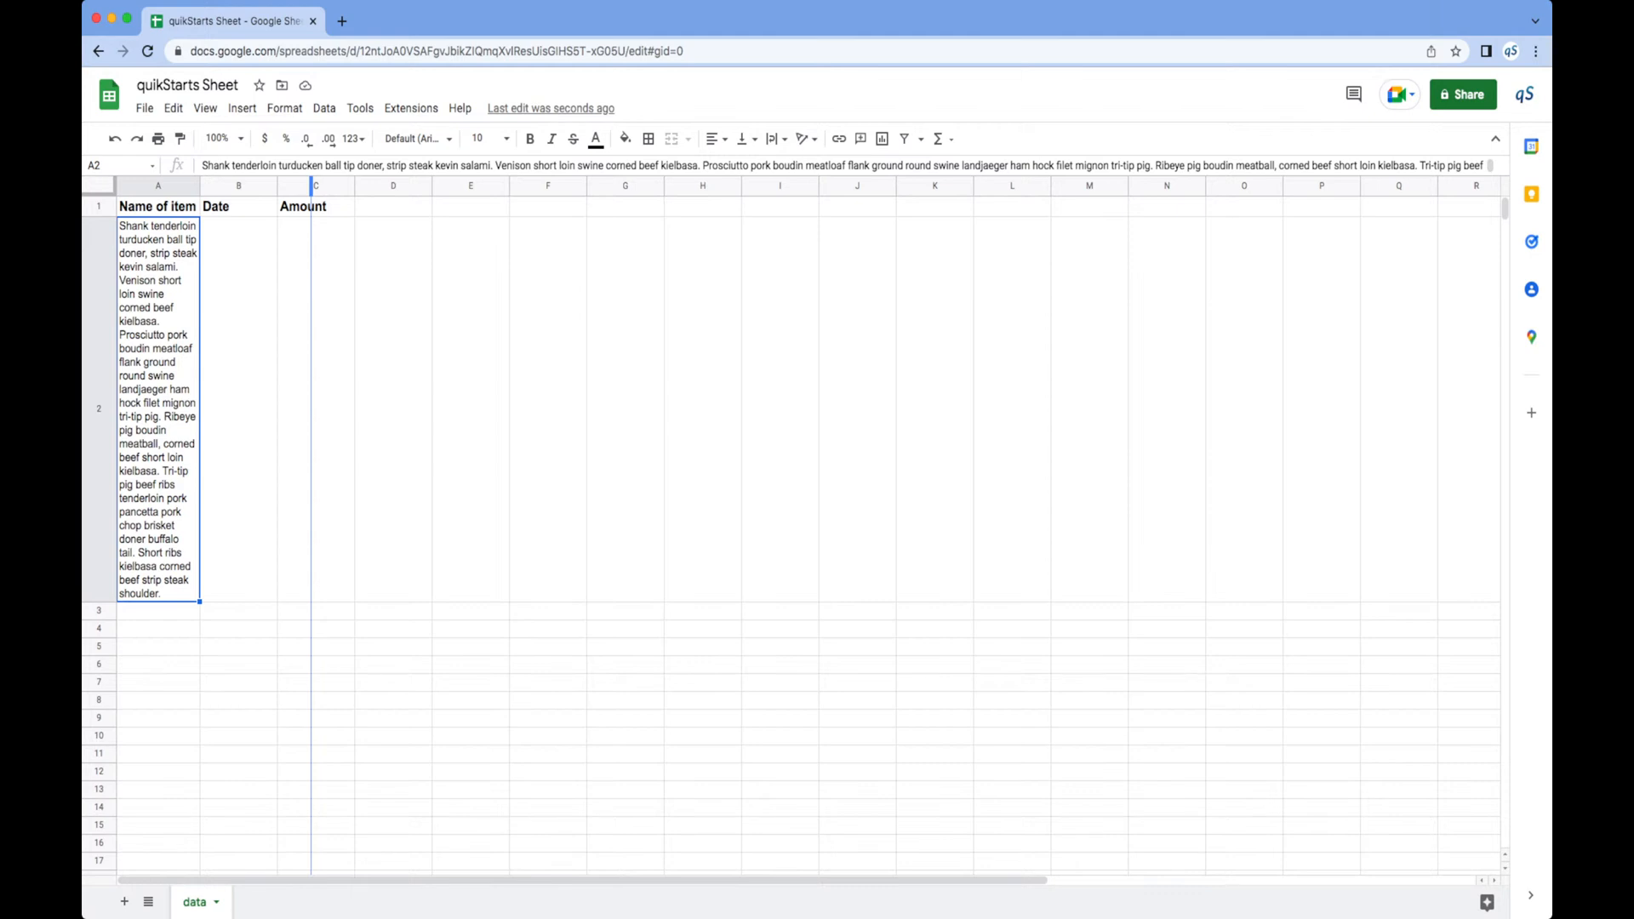
drag(311, 186, 312, 185)
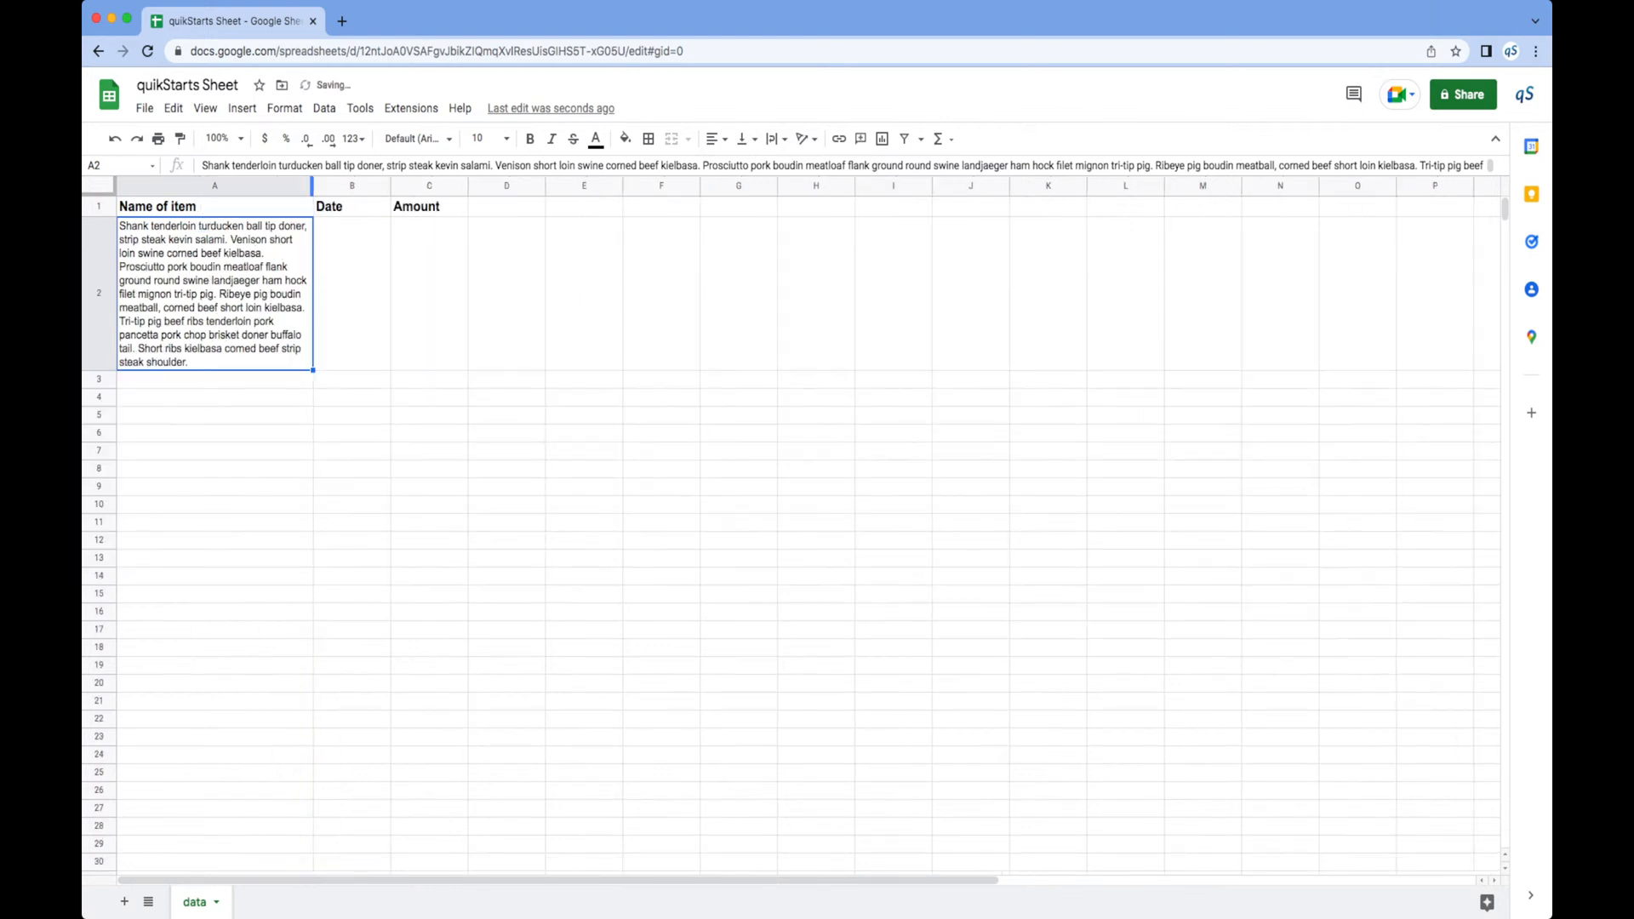